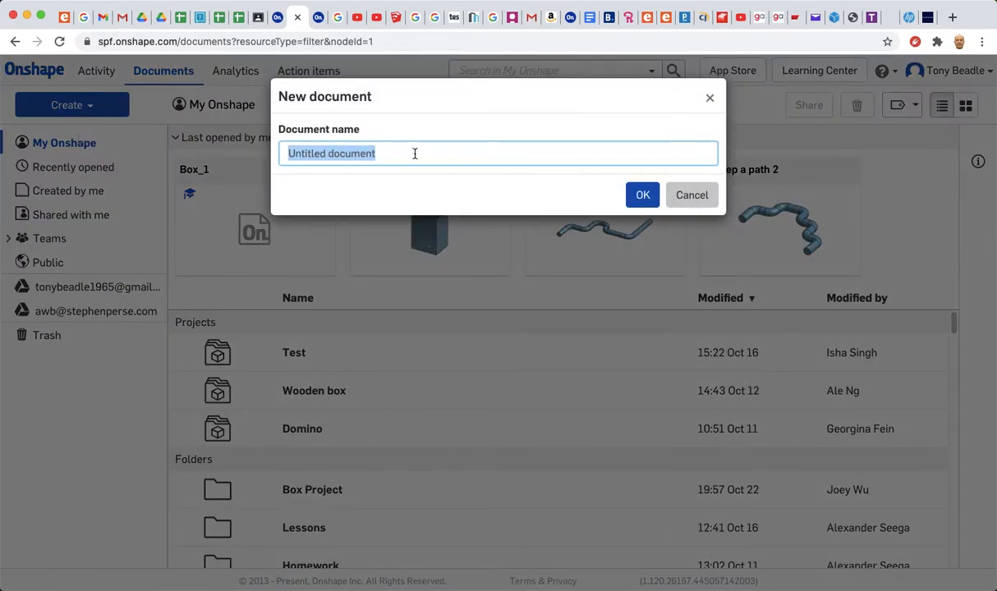
Create the new document with the name "Sweep path".
{"action": "type", "text": "Sw"}
{"action": "type", "text": "eep a pa"}
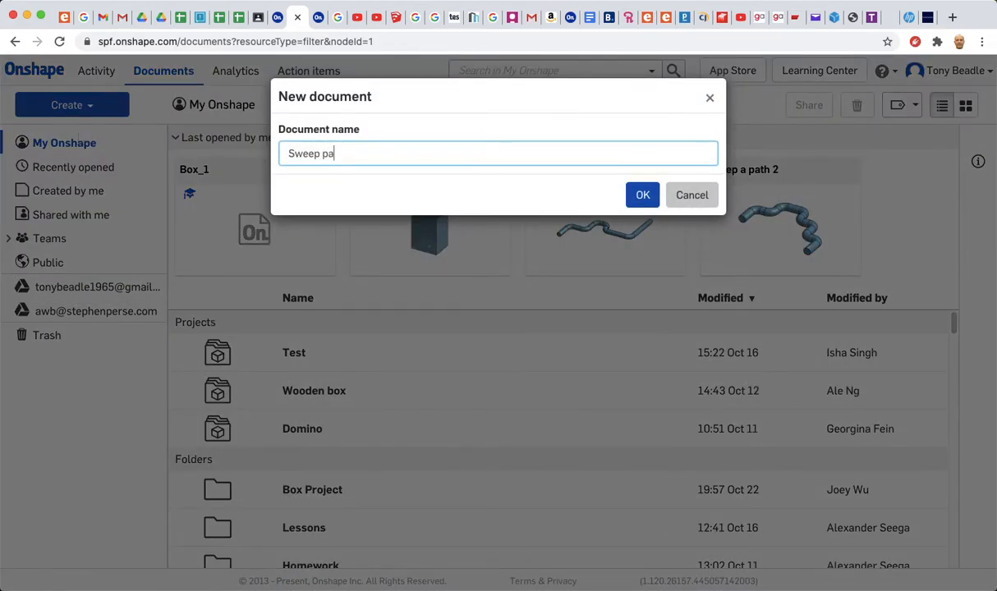
{"action": "type", "text": "th"}
{"action": "left_click", "coordinate": [642, 195]}
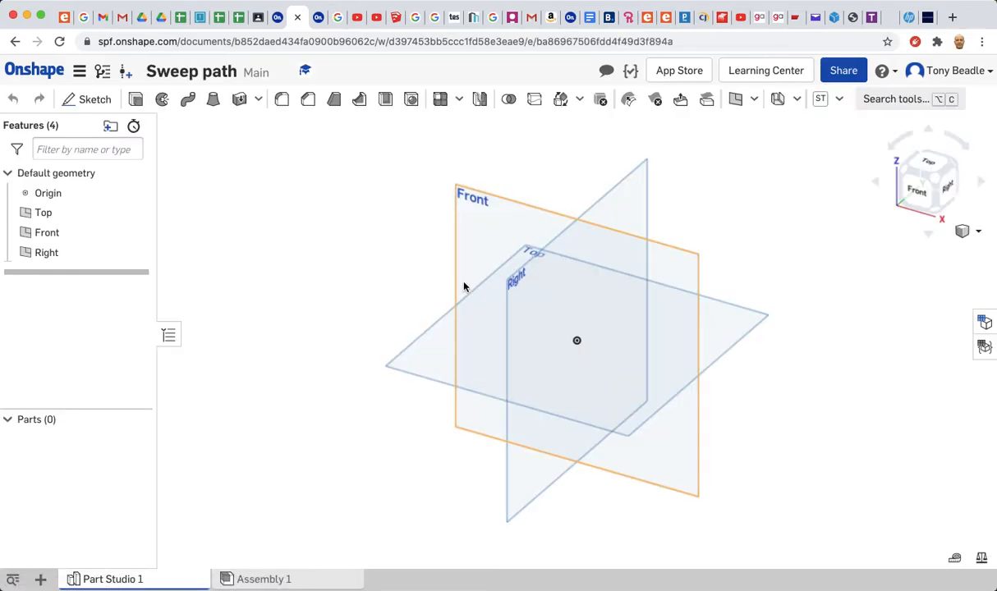
Start a new sketch on the Top plane and view it straight on.
{"action": "right_click", "coordinate": [435, 339]}
{"action": "left_click", "coordinate": [472, 345]}
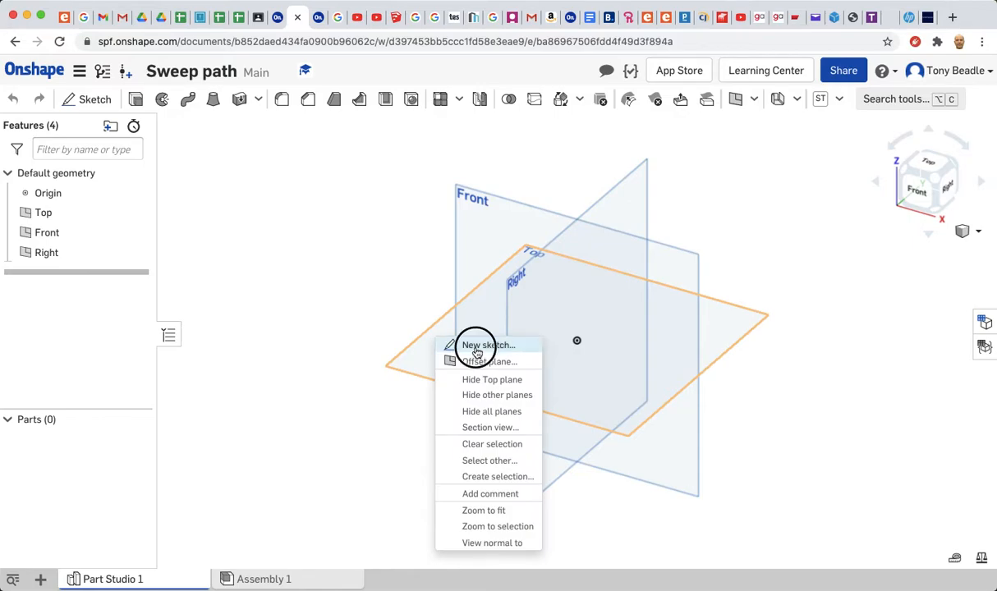
{"action": "left_click", "coordinate": [930, 165]}
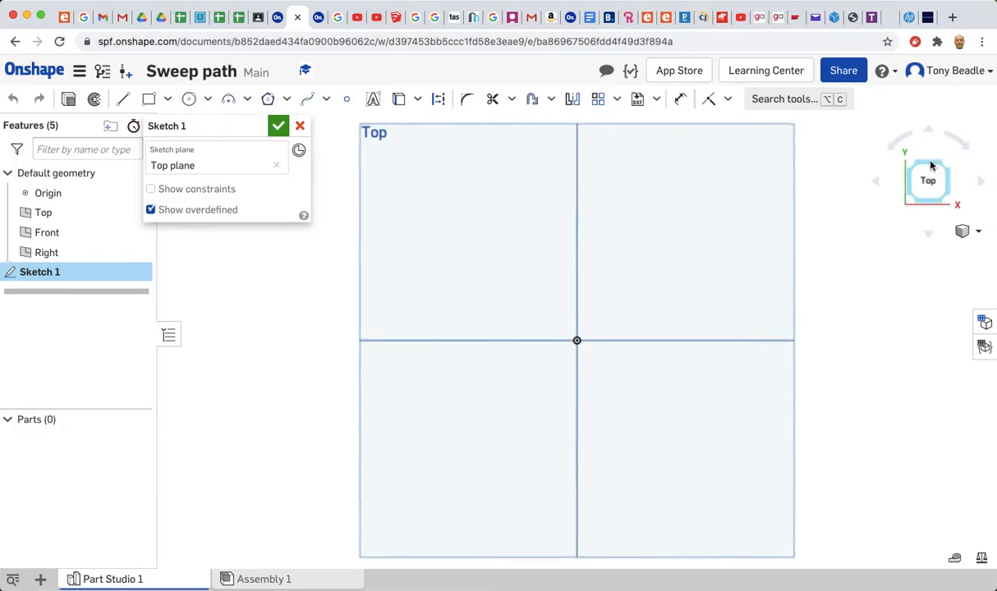
Sketch an open stepped path of nine alternating vertical and horizontal lines, starting on the horizontal axis with a rise of about 28 mm.
{"action": "left_click", "coordinate": [124, 100]}
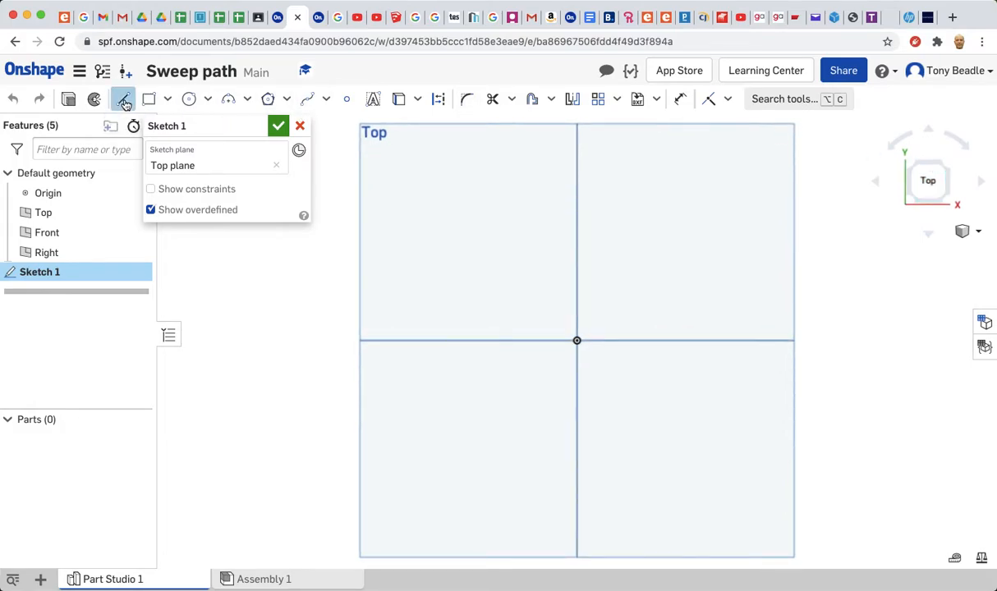
{"action": "left_click", "coordinate": [466, 338]}
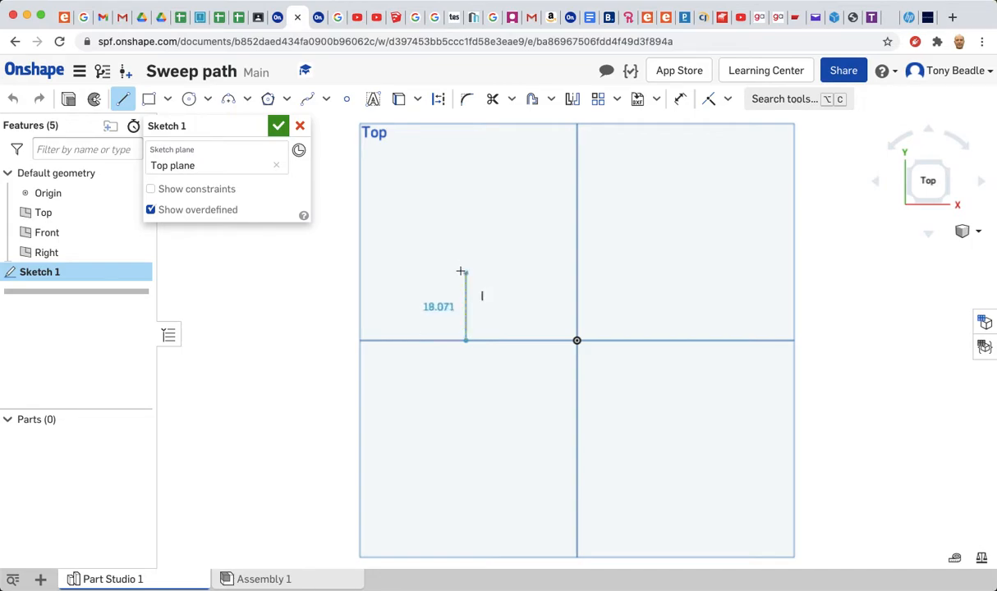
{"action": "left_click", "coordinate": [466, 259]}
{"action": "left_click", "coordinate": [522, 260]}
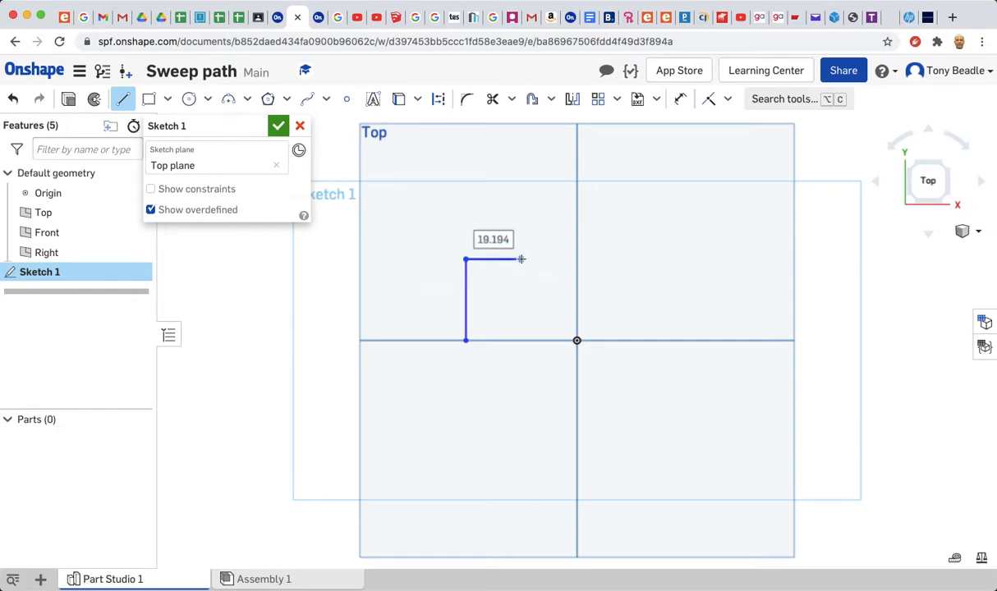
{"action": "left_click", "coordinate": [522, 208]}
{"action": "left_click", "coordinate": [597, 207]}
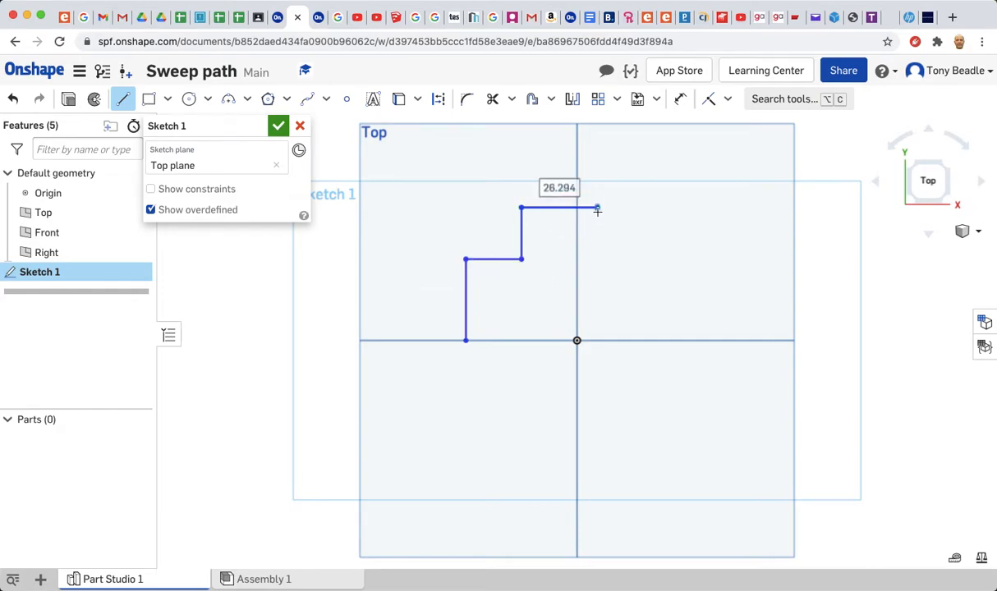
{"action": "left_click", "coordinate": [597, 260]}
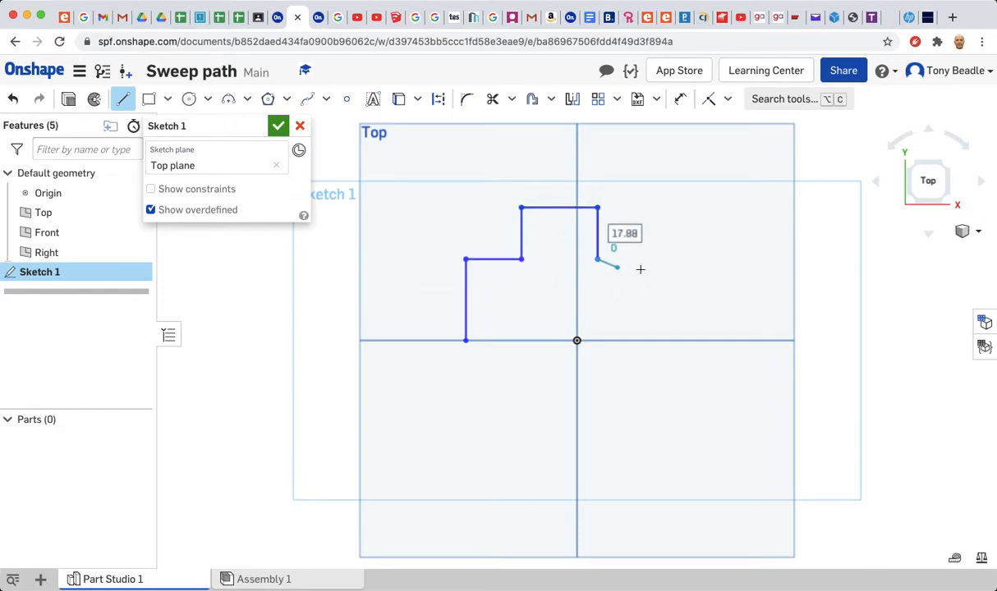
{"action": "left_click", "coordinate": [681, 259]}
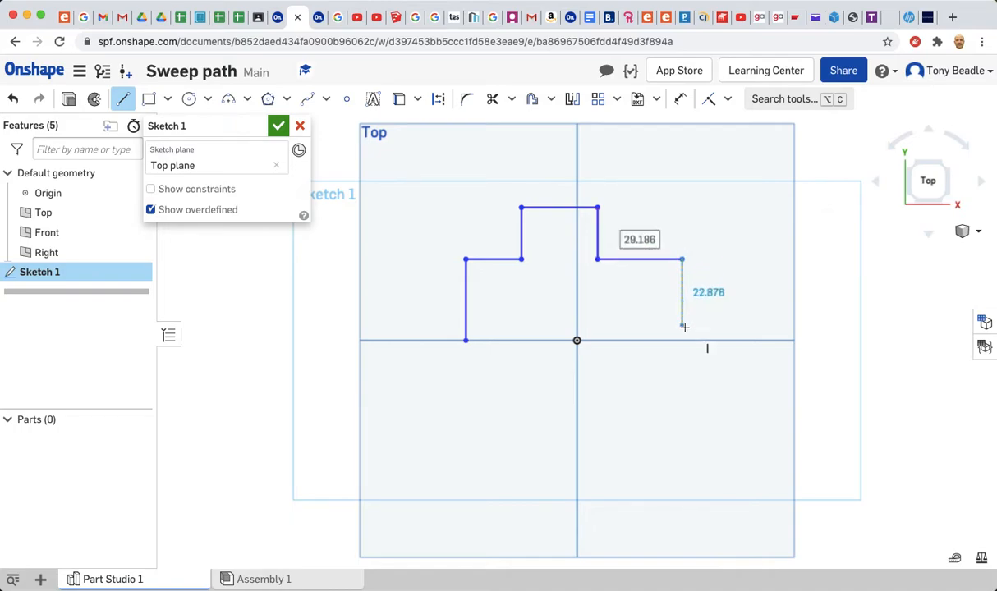
{"action": "left_click", "coordinate": [683, 327]}
{"action": "left_click", "coordinate": [747, 326]}
{"action": "left_click", "coordinate": [748, 374]}
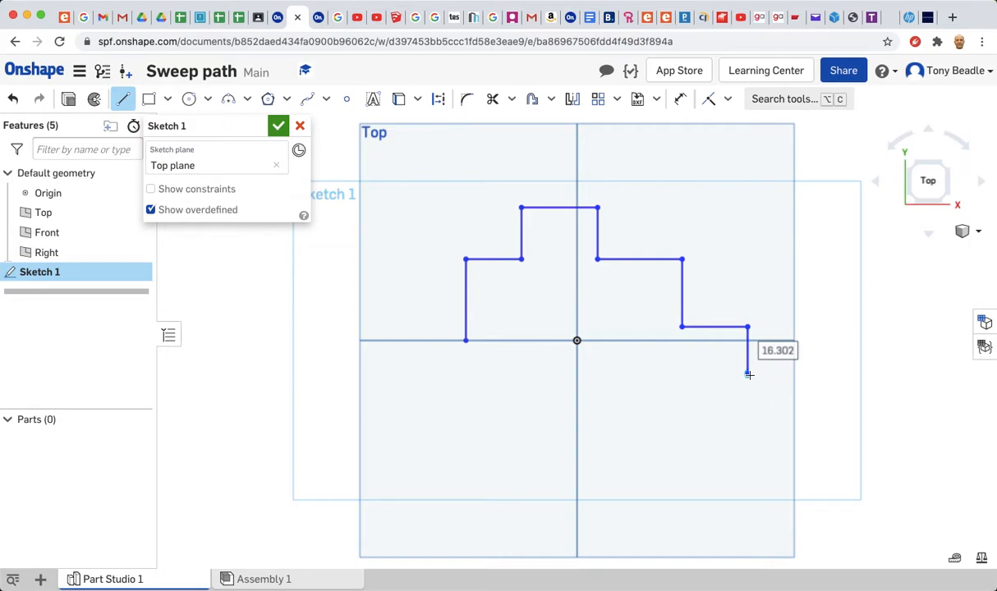
{"action": "key", "text": "Escape"}
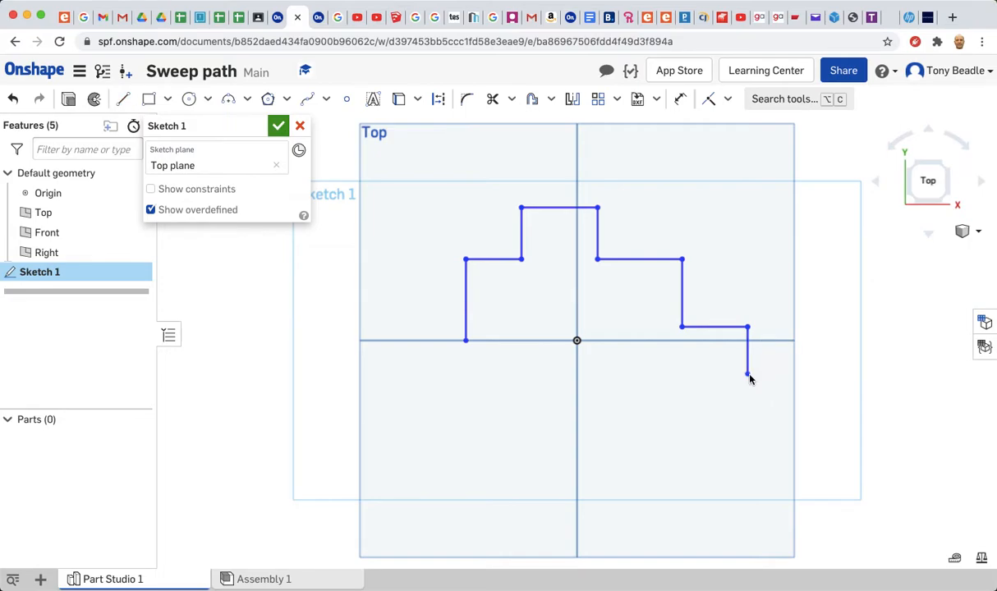
Round all eight corners of the stepped path with 5 mm sketch fillets and finish the sketch.
{"action": "left_click", "coordinate": [467, 99]}
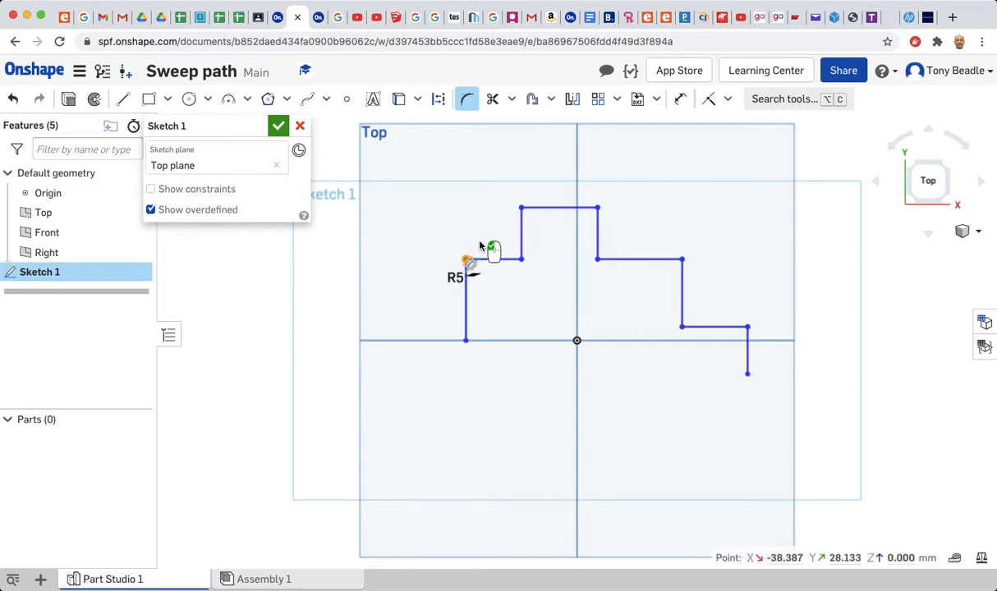
{"action": "scroll", "coordinate": [480, 246], "scroll_direction": "up", "scroll_amount": 4}
{"action": "scroll", "coordinate": [480, 246], "scroll_direction": "up", "scroll_amount": 2}
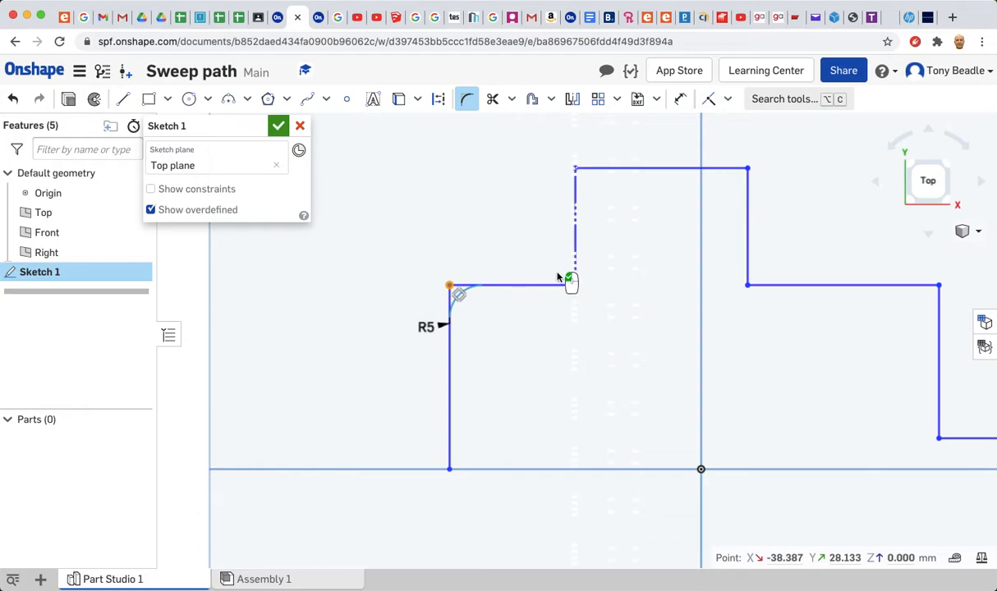
{"action": "left_click", "coordinate": [574, 284]}
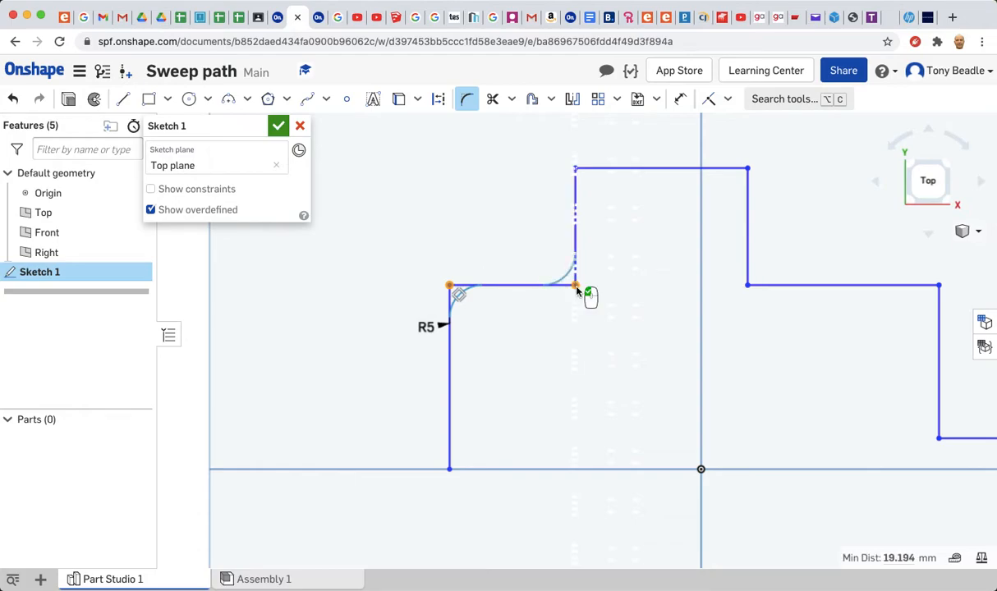
{"action": "left_click", "coordinate": [576, 169]}
{"action": "left_click", "coordinate": [746, 168]}
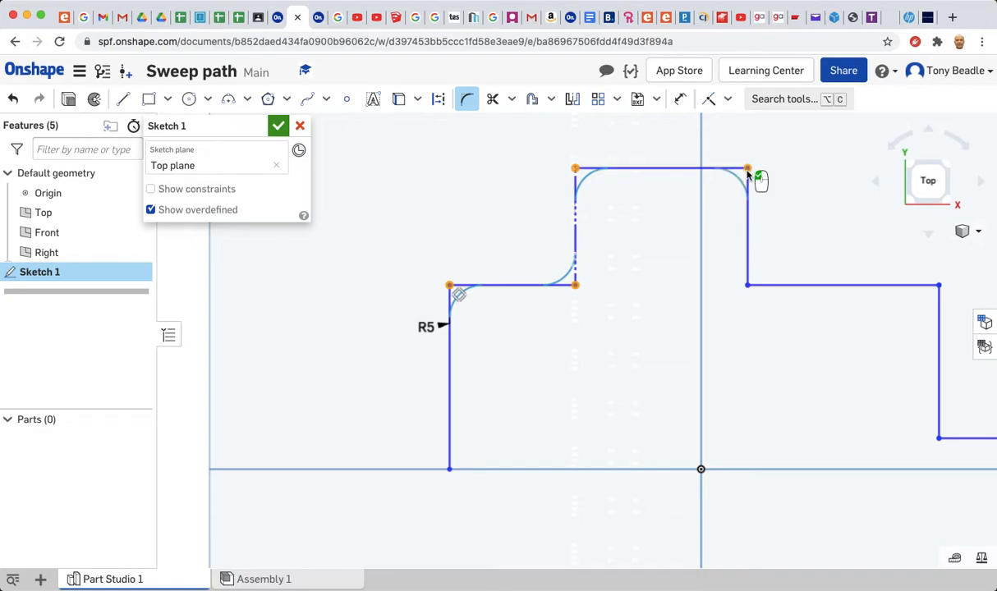
{"action": "left_click", "coordinate": [745, 284]}
{"action": "mouse_move", "coordinate": [896, 367]}
{"action": "right_mouse_down"}
{"action": "mouse_move", "coordinate": [846, 367]}
{"action": "mouse_move", "coordinate": [825, 457]}
{"action": "right_mouse_up"}
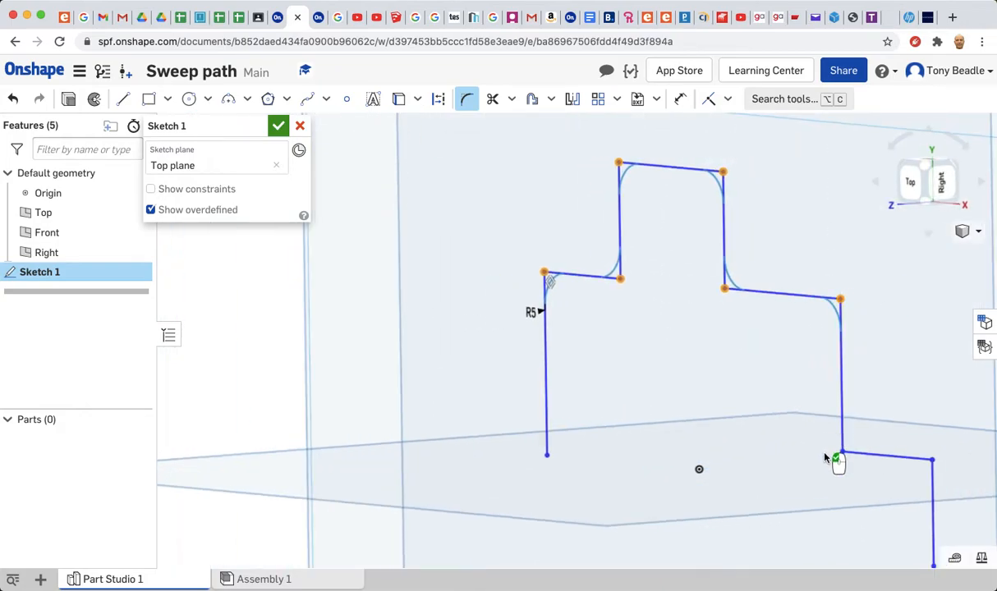
{"action": "left_click", "coordinate": [841, 454]}
{"action": "left_click", "coordinate": [932, 459]}
{"action": "left_click", "coordinate": [932, 564]}
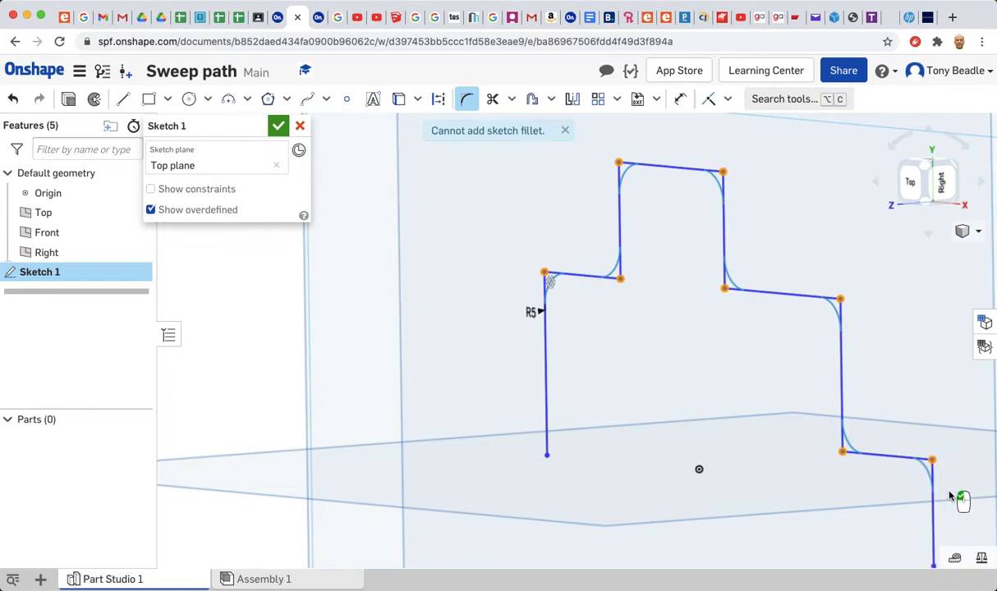
{"action": "left_click", "coordinate": [923, 345]}
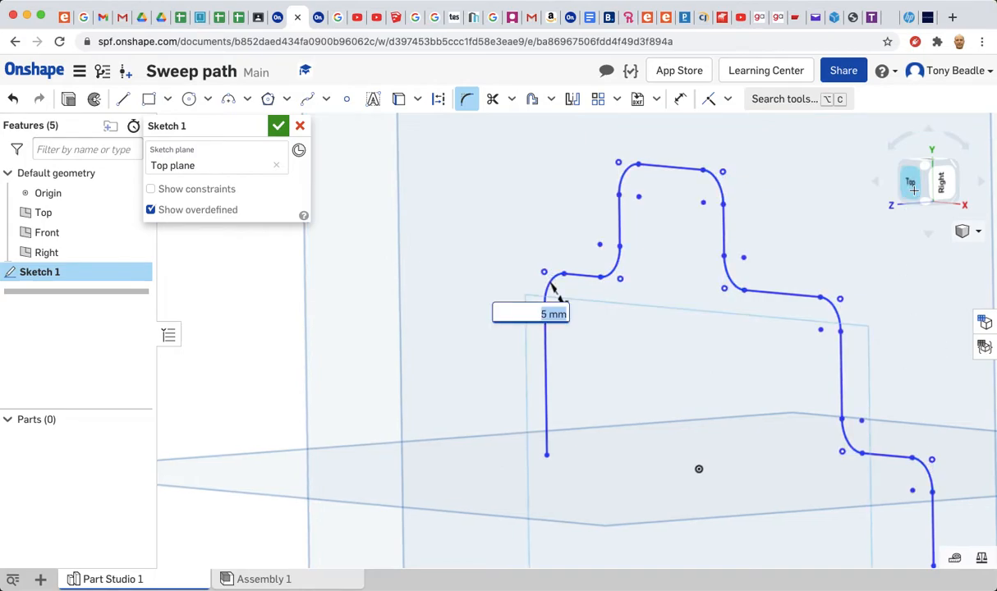
{"action": "left_click", "coordinate": [913, 189]}
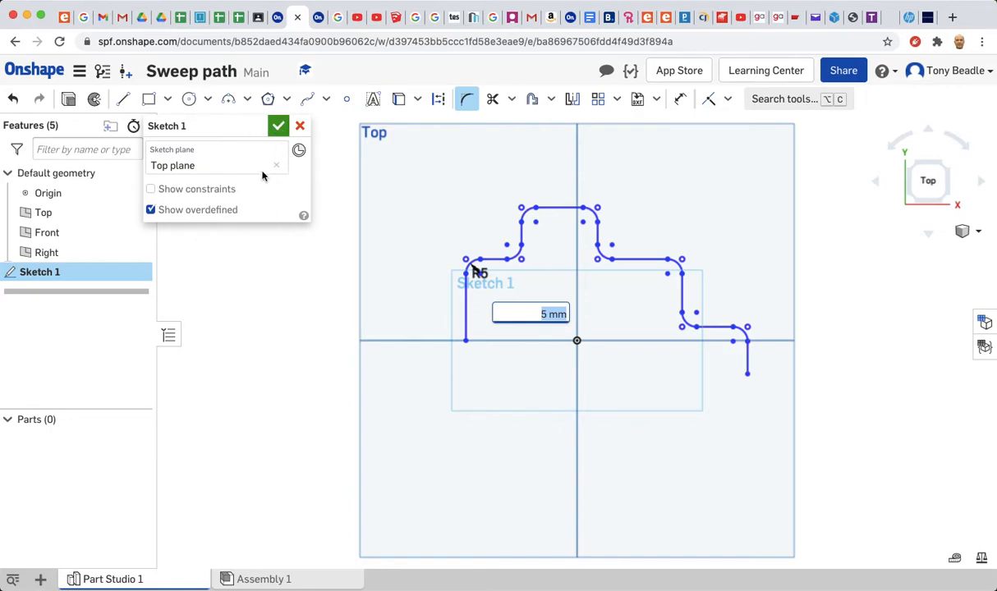
{"action": "left_click", "coordinate": [279, 126]}
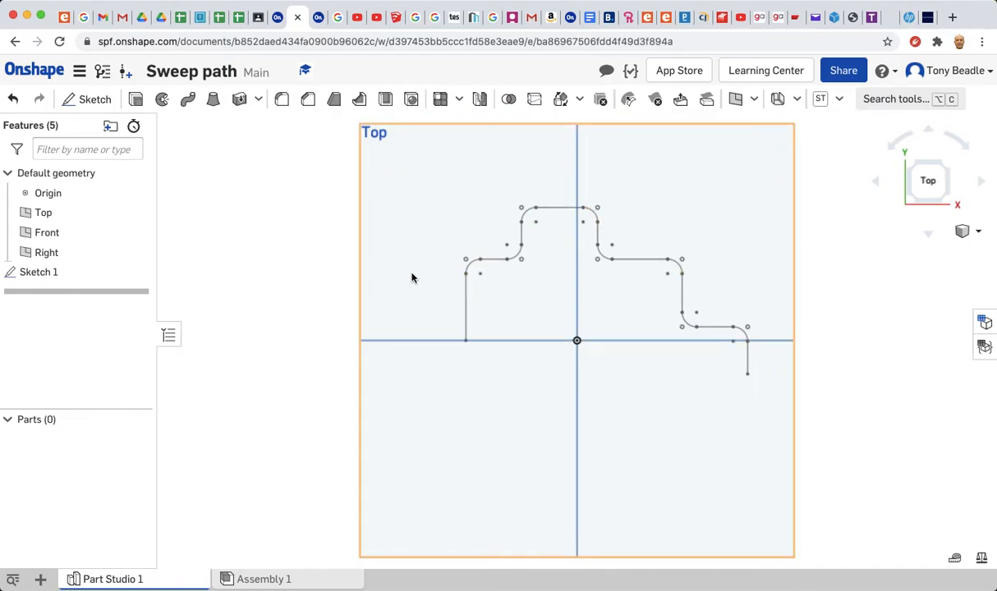
Start a second sketch on the Front plane and view it straight on.
{"action": "right_click", "coordinate": [863, 269]}
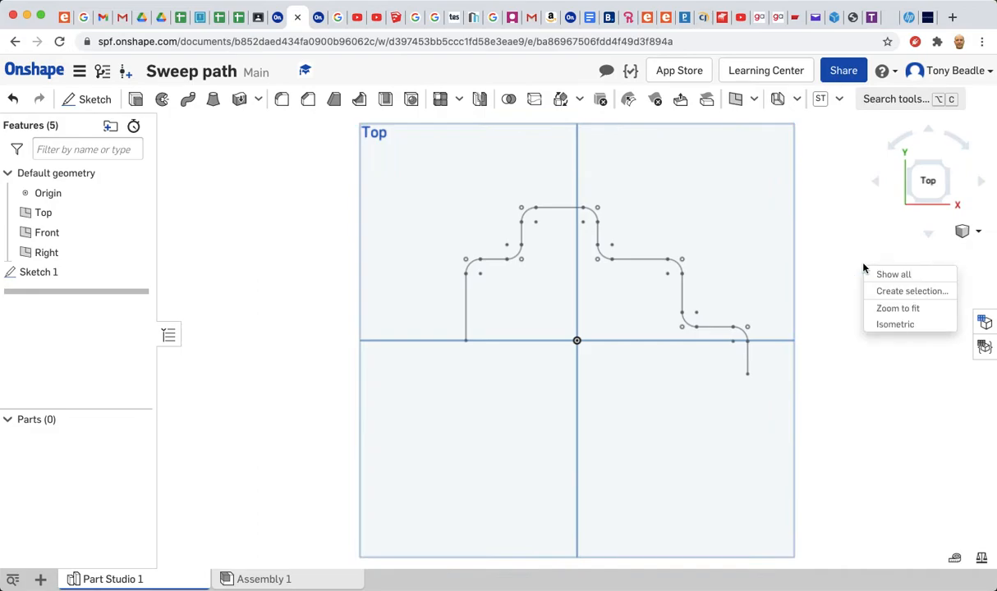
{"action": "left_click", "coordinate": [894, 324]}
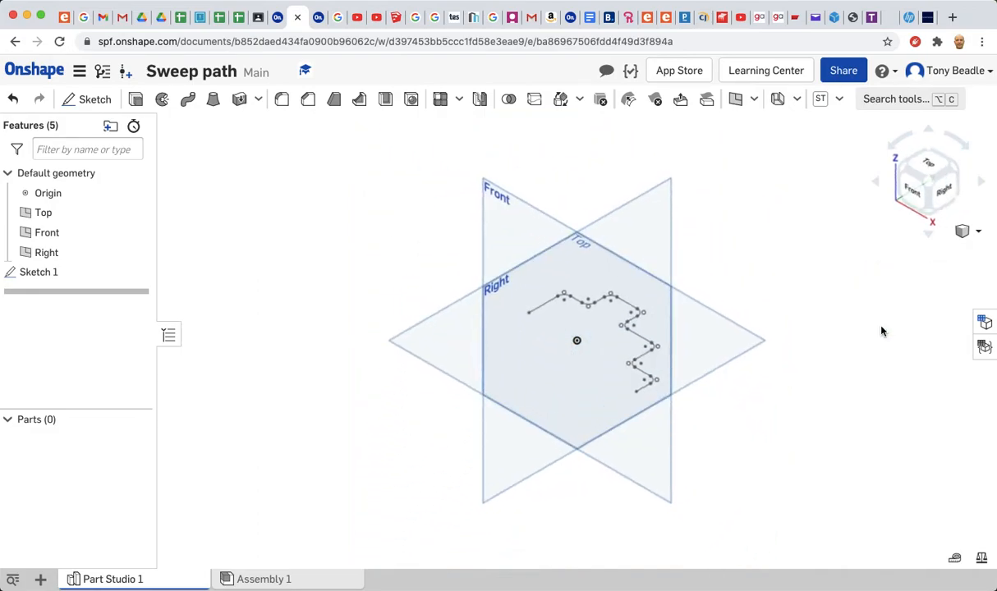
{"action": "right_click", "coordinate": [517, 219]}
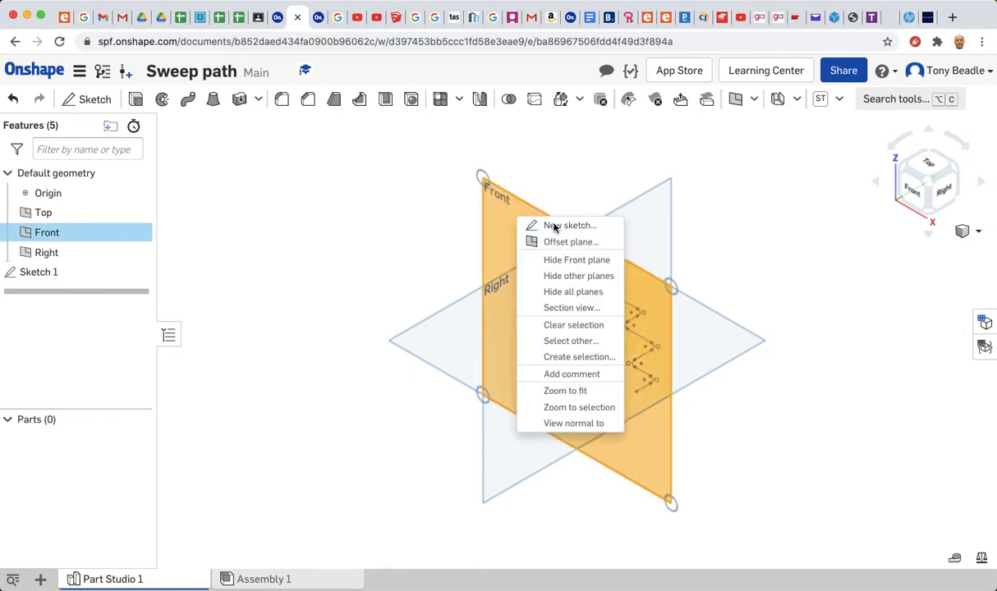
{"action": "left_click", "coordinate": [554, 227]}
{"action": "left_click", "coordinate": [912, 187]}
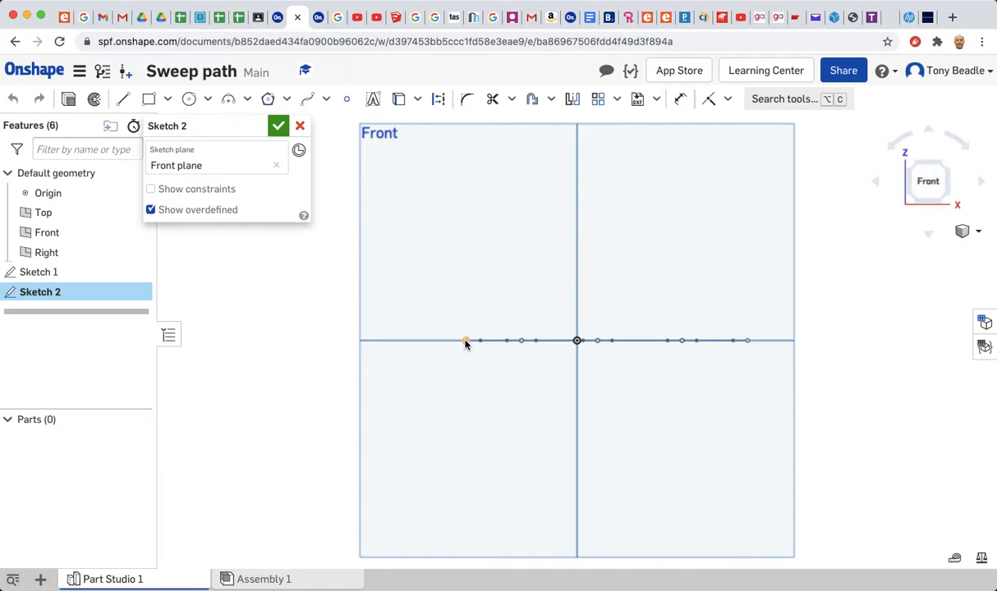
{"action": "mouse_move", "coordinate": [861, 322]}
{"action": "right_mouse_down"}
{"action": "mouse_move", "coordinate": [856, 344]}
{"action": "mouse_move", "coordinate": [866, 311]}
{"action": "mouse_move", "coordinate": [862, 323]}
{"action": "right_mouse_up"}
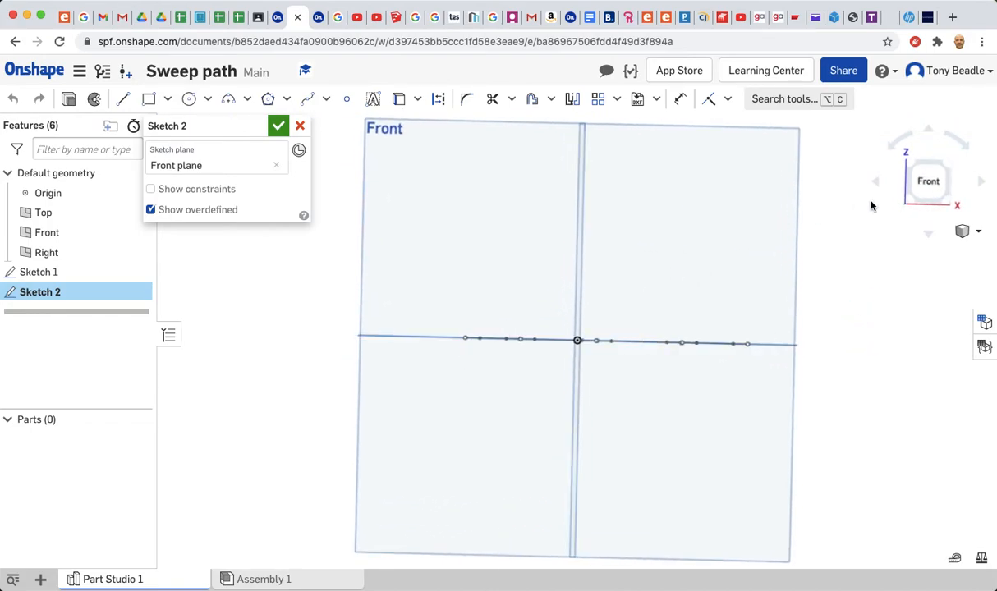
{"action": "left_click", "coordinate": [929, 182]}
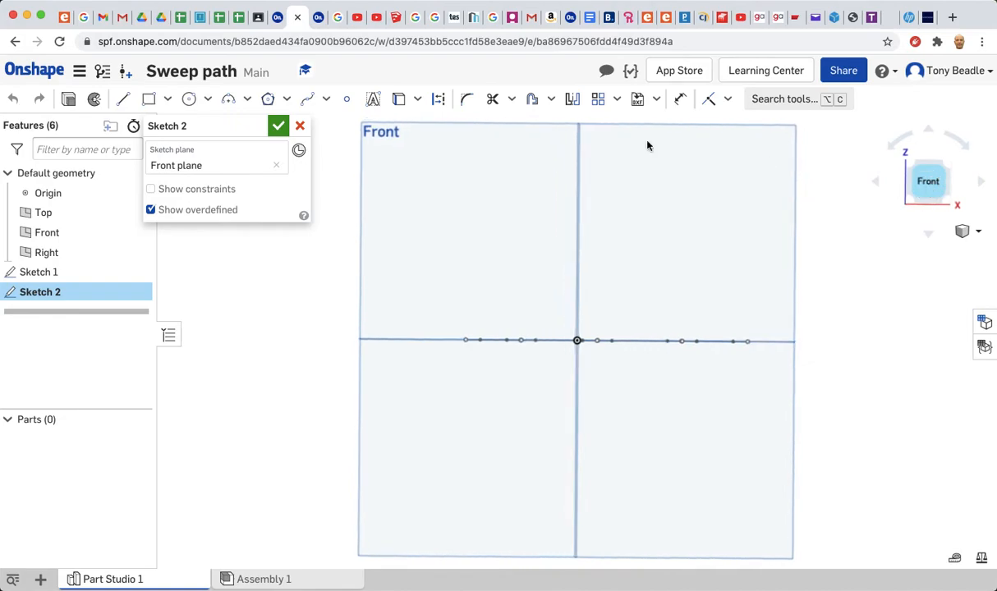
Sketch a 7 mm diameter circle centred on the starting point of the path and finish the sketch.
{"action": "left_click", "coordinate": [189, 99]}
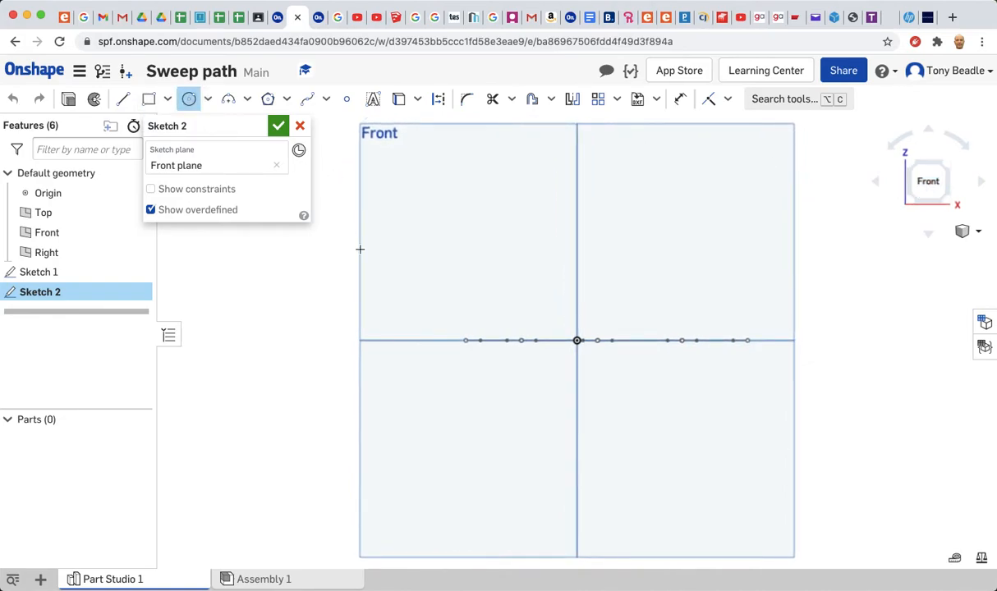
{"action": "left_click", "coordinate": [465, 340]}
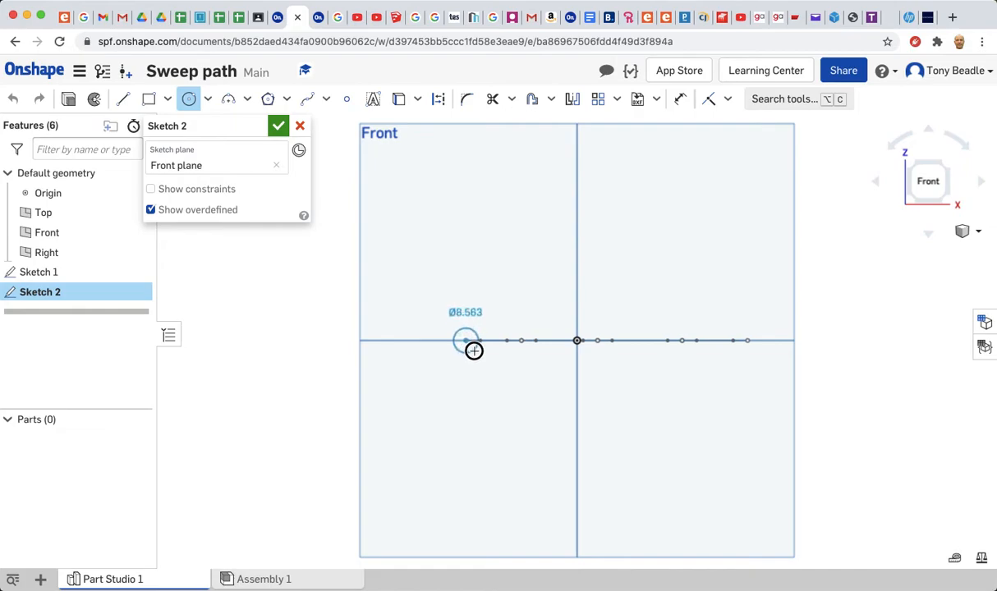
{"action": "left_click", "coordinate": [471, 351]}
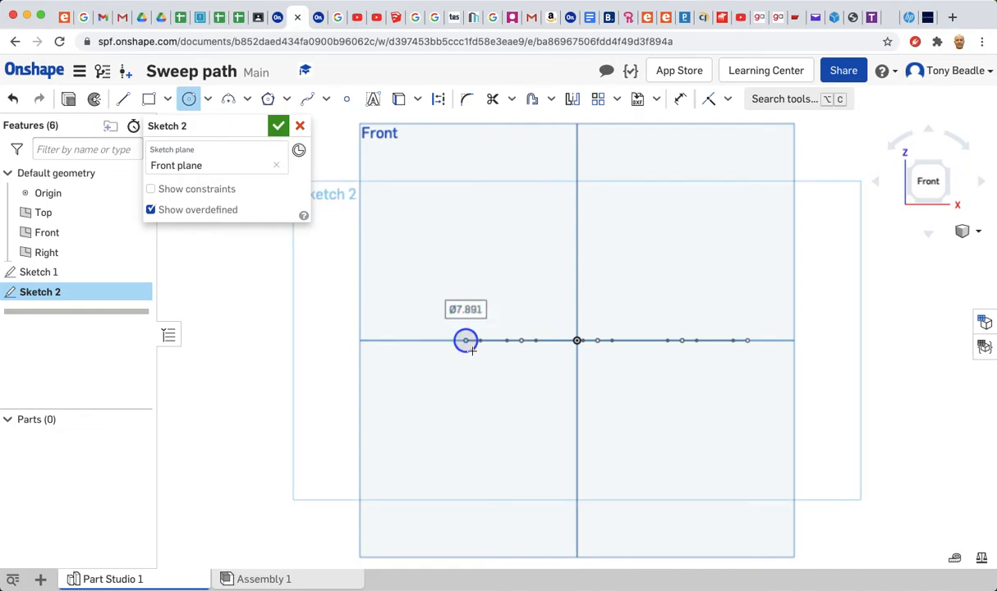
{"action": "type", "text": "7"}
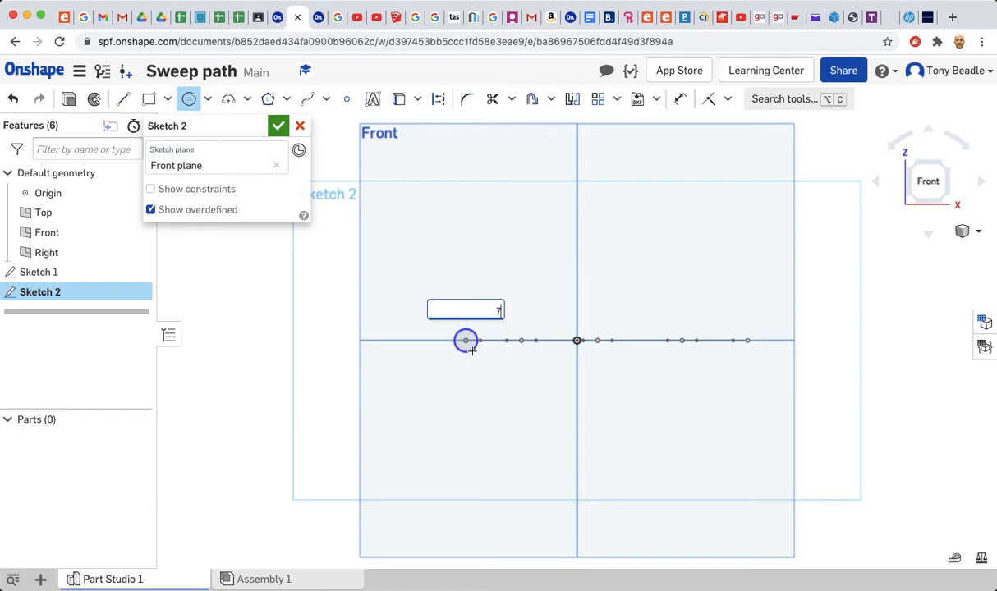
{"action": "key", "text": "Return"}
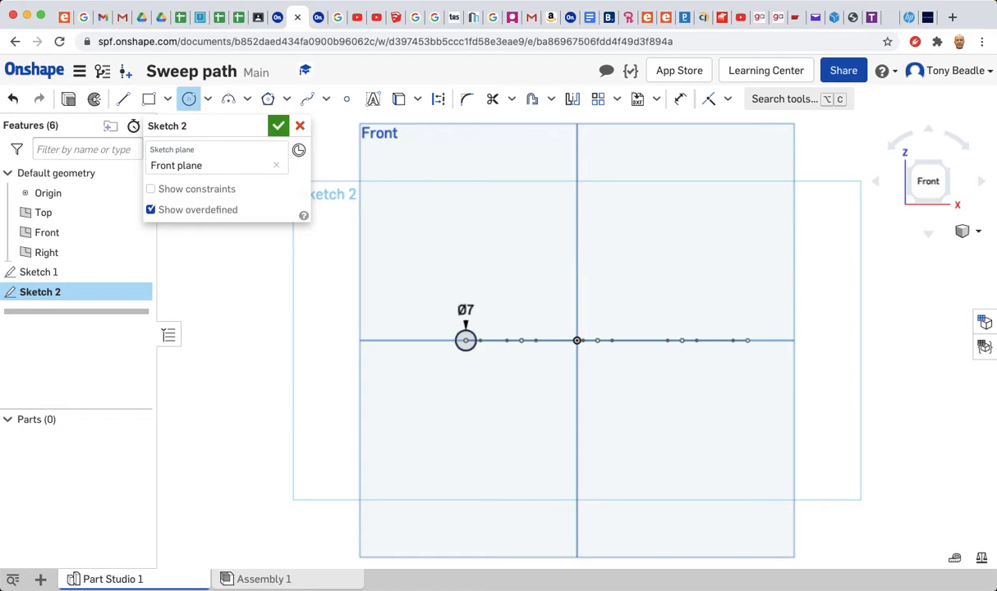
{"action": "left_click", "coordinate": [281, 128]}
Start a new solid sweep with the circle's region as the profile.
{"action": "right_click_drag", "start_coordinate": [847, 276], "coordinate": [843, 297]}
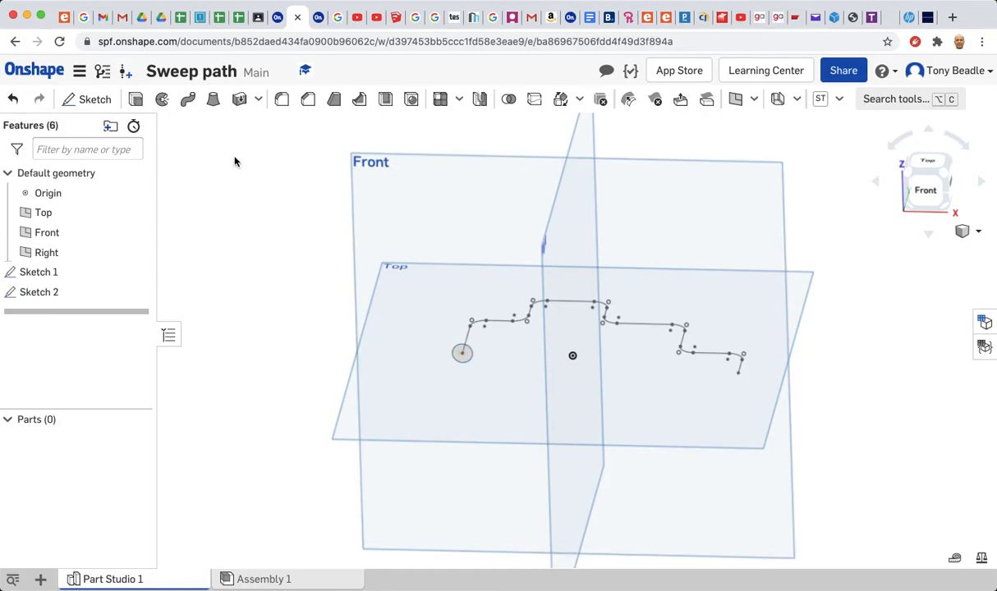
{"action": "left_click", "coordinate": [187, 100]}
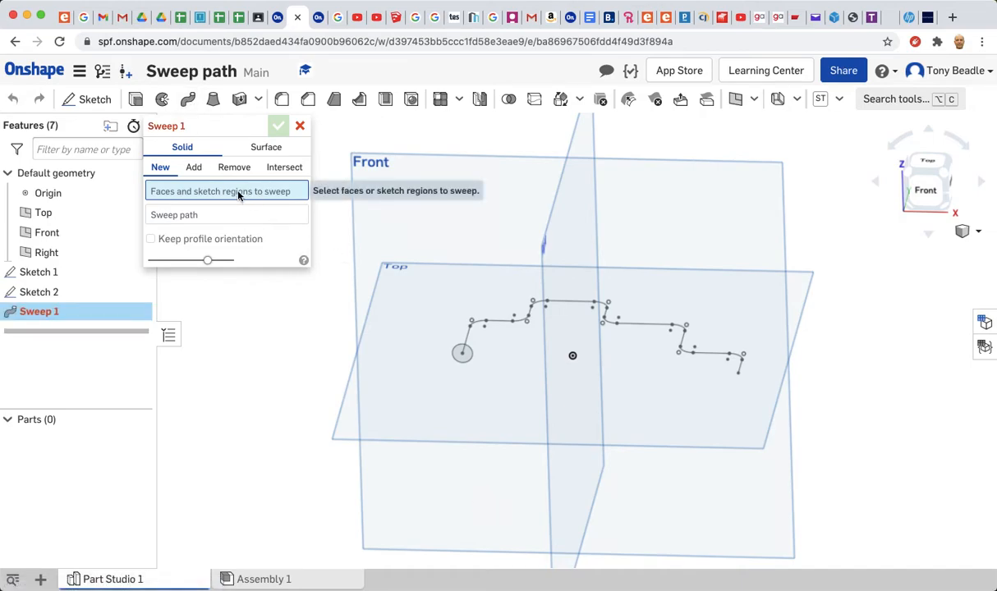
{"action": "left_click", "coordinate": [460, 352]}
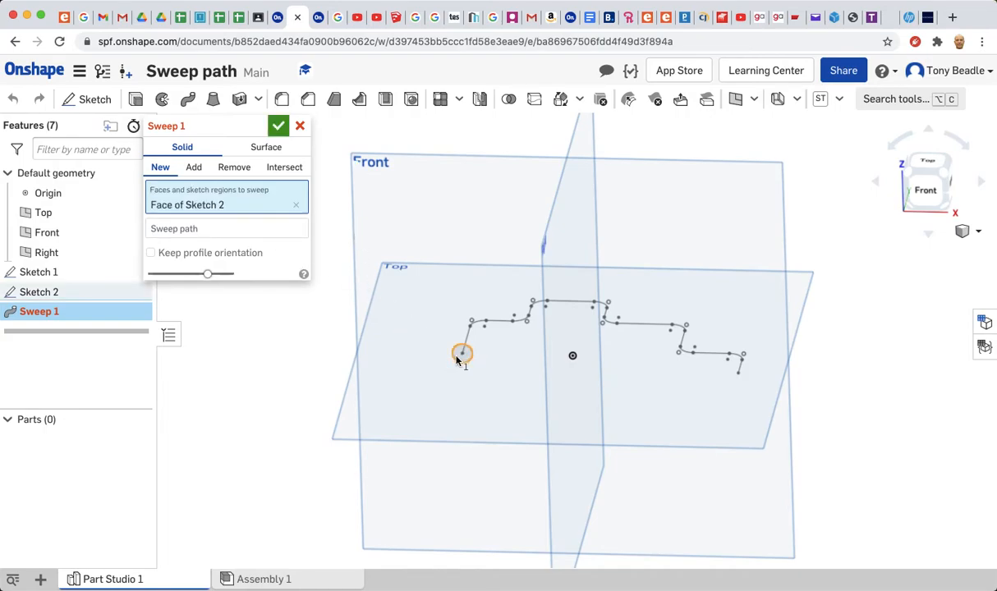
Set all lines and fillet arcs of the stepped sketch, from the circle to the far end, as the sweep path and finish the sweep.
{"action": "left_click", "coordinate": [227, 229]}
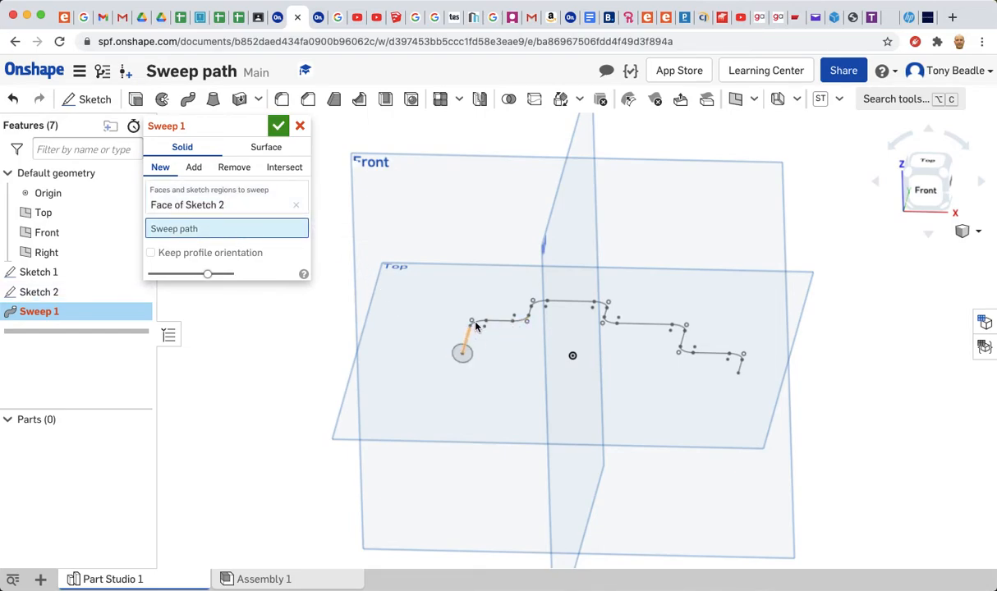
{"action": "right_click_drag", "start_coordinate": [704, 274], "coordinate": [713, 307]}
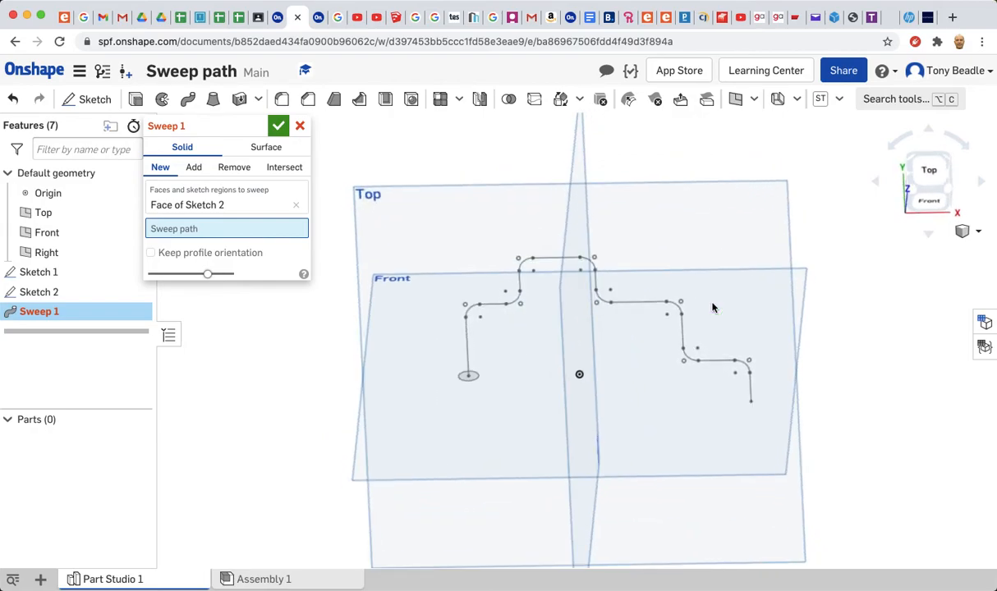
{"action": "left_click", "coordinate": [467, 345]}
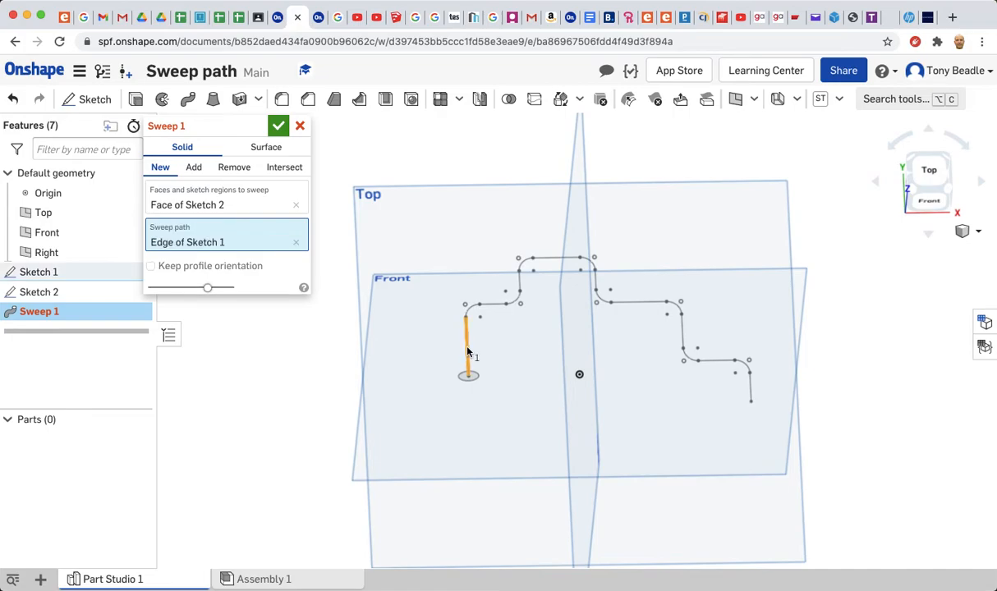
{"action": "left_click", "coordinate": [470, 309]}
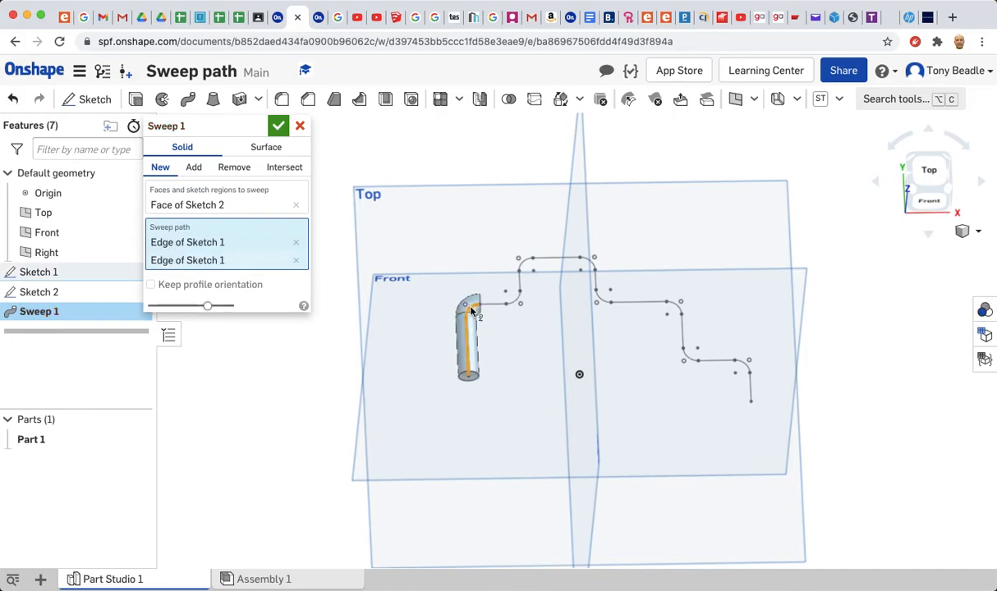
{"action": "left_click", "coordinate": [494, 307]}
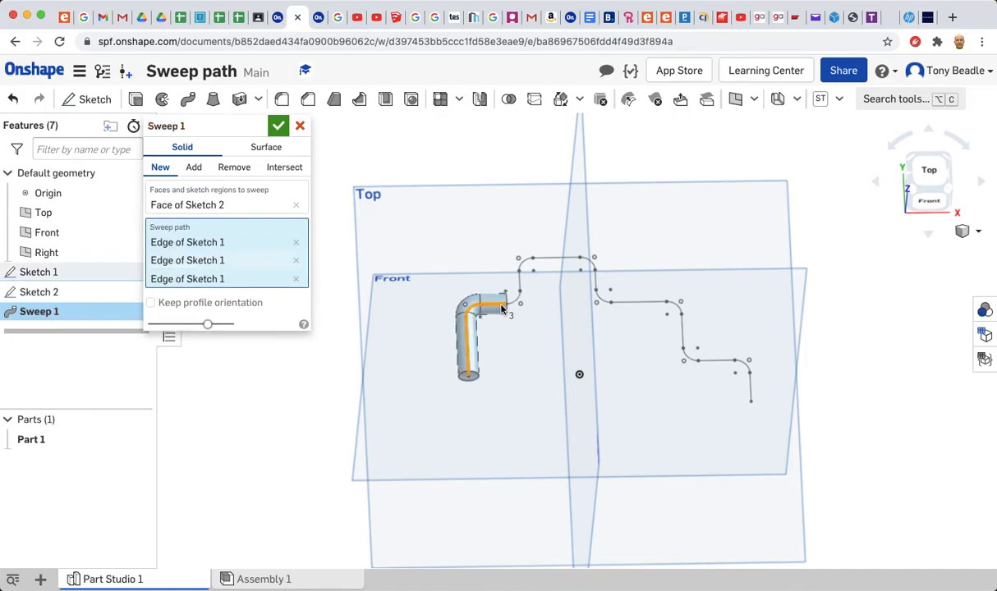
{"action": "left_click", "coordinate": [515, 300]}
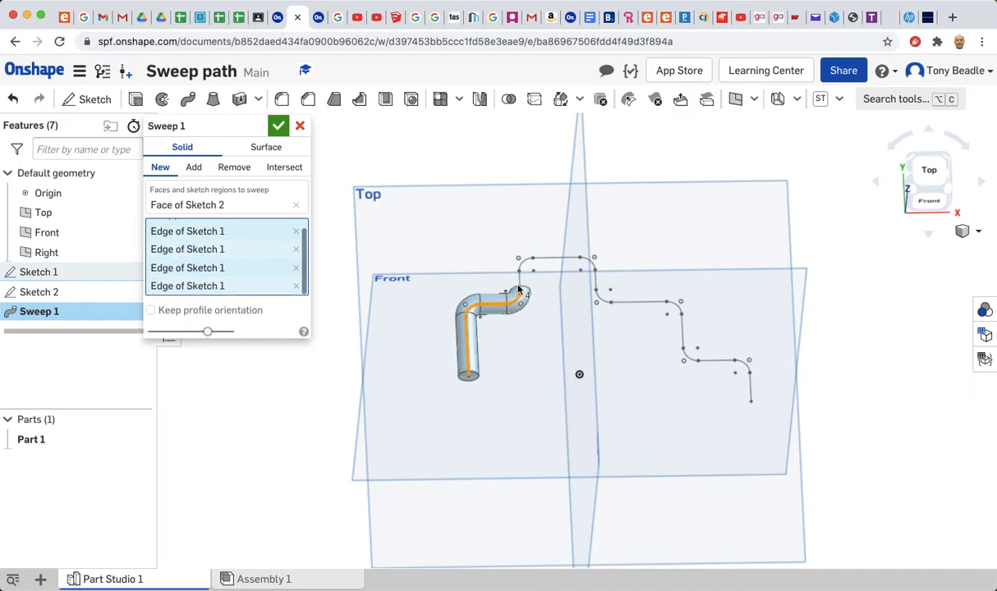
{"action": "left_click", "coordinate": [518, 283]}
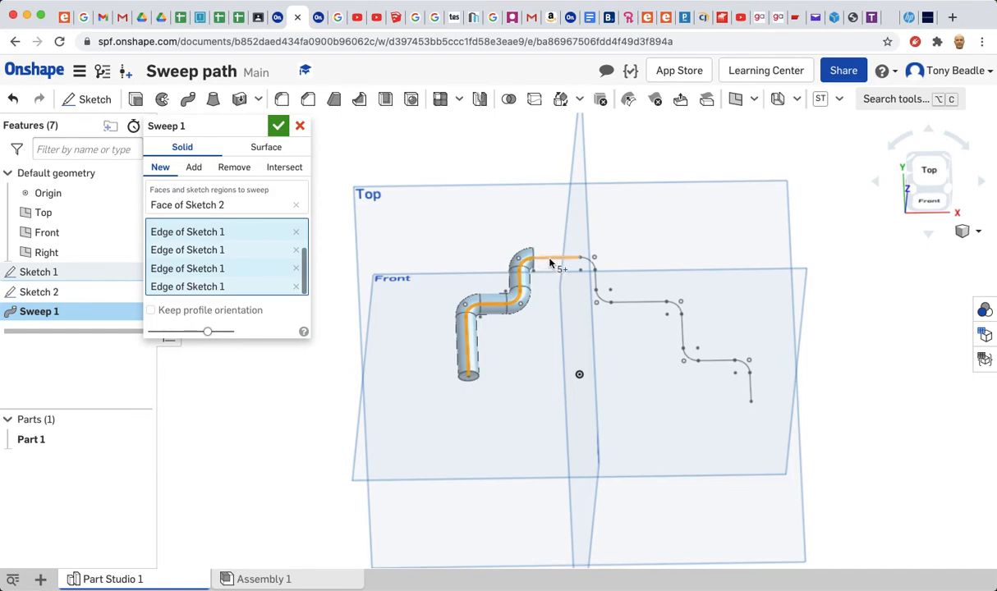
{"action": "left_click", "coordinate": [551, 262]}
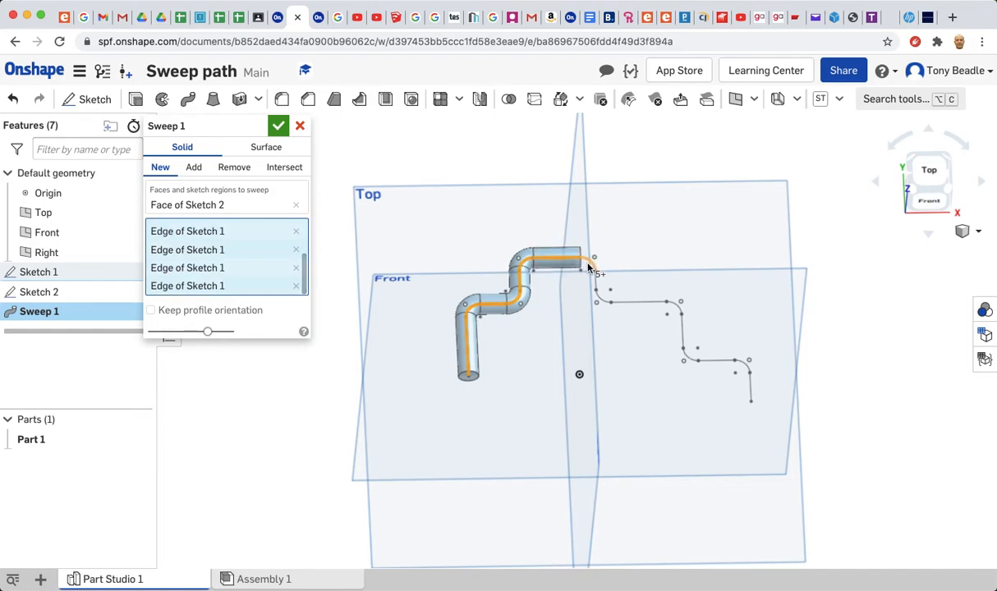
{"action": "left_click", "coordinate": [590, 262]}
{"action": "left_click", "coordinate": [596, 282]}
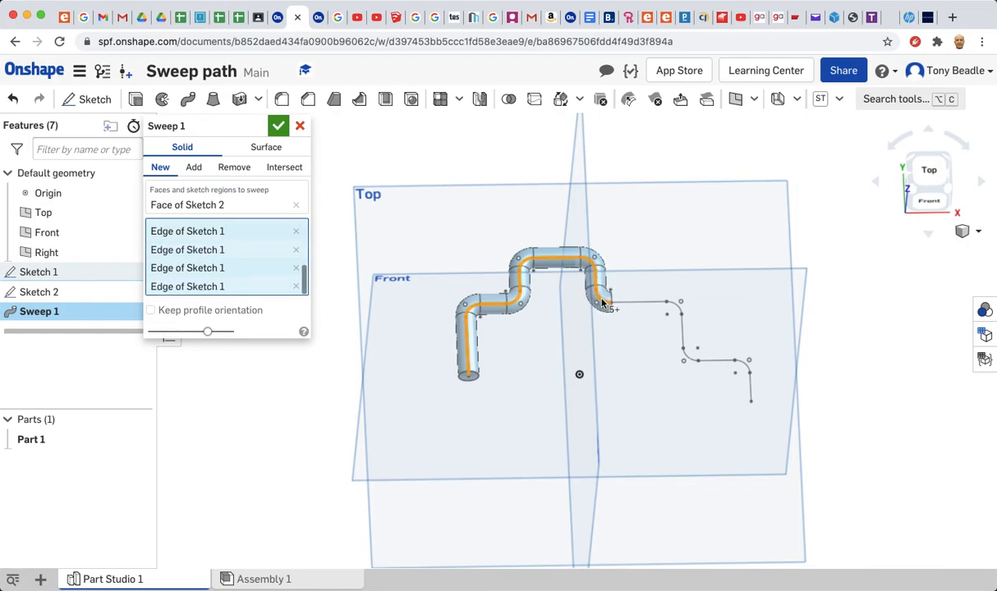
{"action": "left_click", "coordinate": [640, 303]}
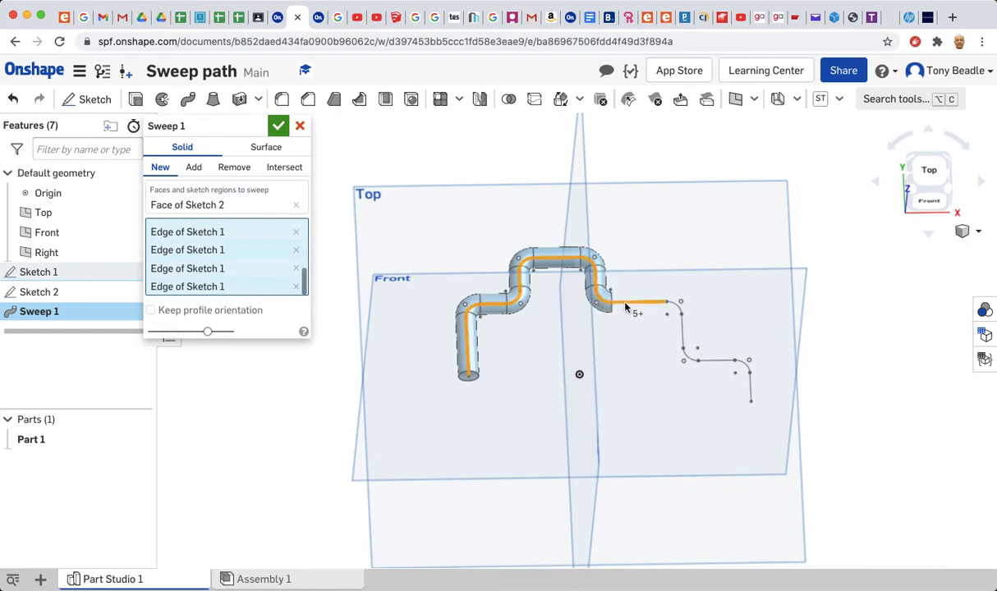
{"action": "left_click", "coordinate": [678, 312]}
{"action": "left_click", "coordinate": [683, 340]}
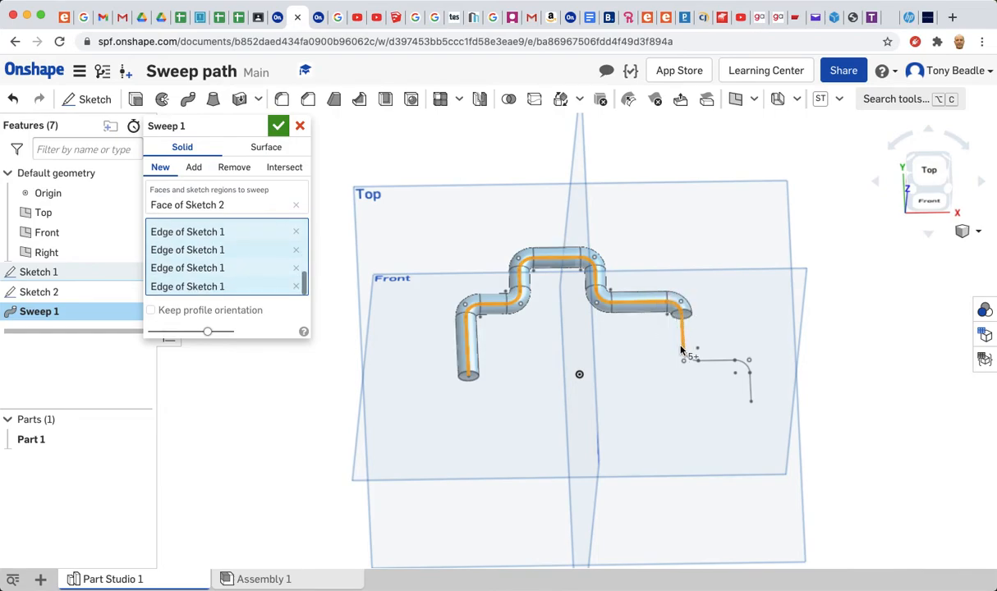
{"action": "left_click", "coordinate": [711, 360]}
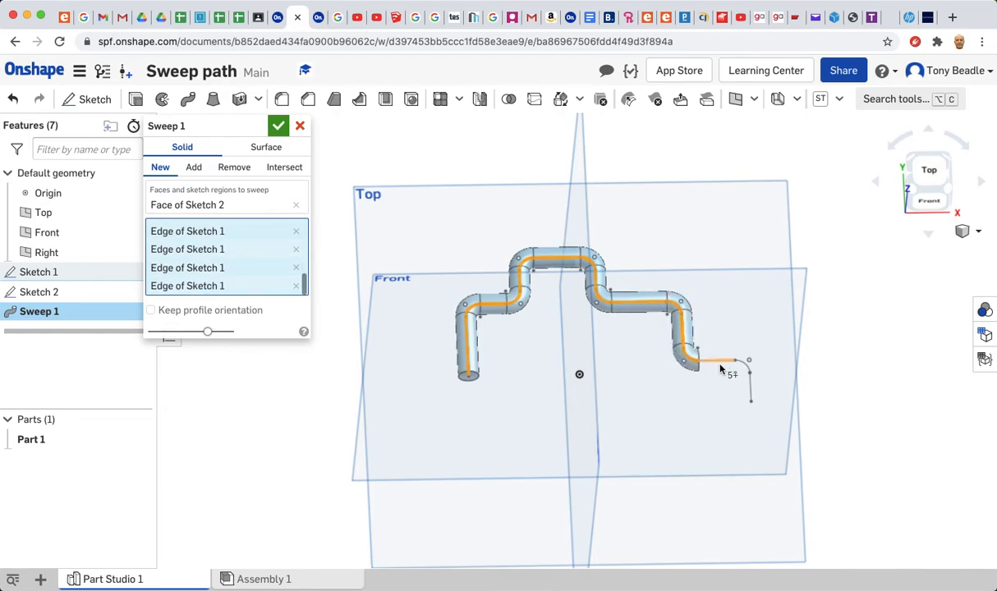
{"action": "left_click", "coordinate": [748, 376]}
{"action": "left_click", "coordinate": [750, 391]}
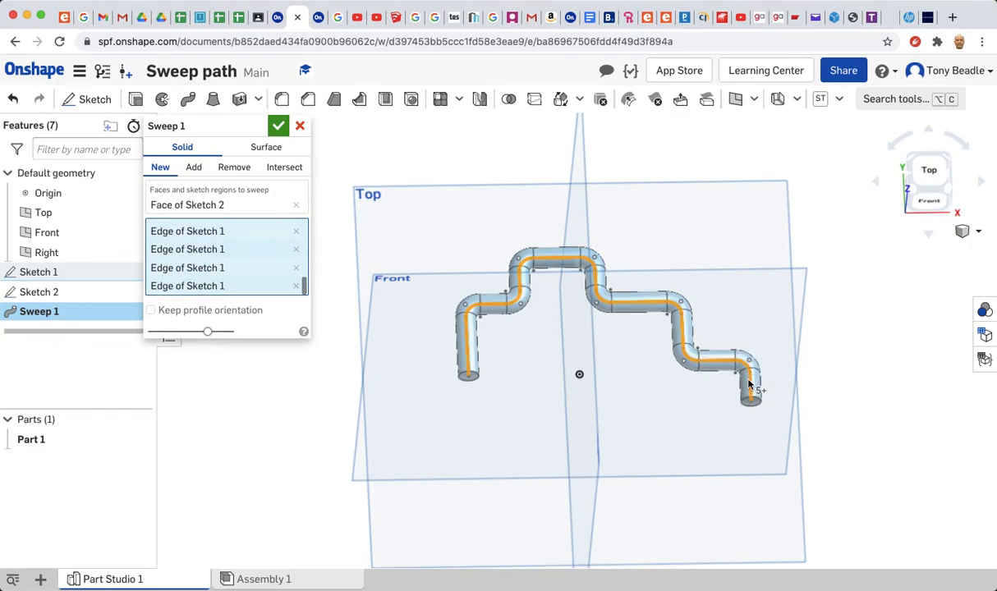
{"action": "right_click", "coordinate": [841, 272]}
{"action": "left_click", "coordinate": [279, 126]}
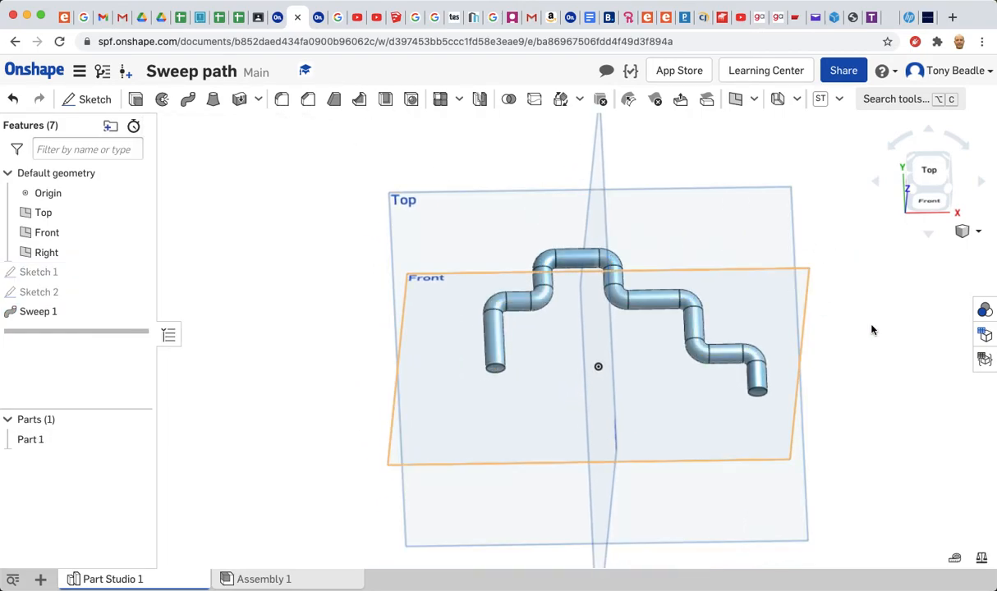
Shell the swept rod to a 1 mm wall thickness, removing both circular end faces.
{"action": "right_click_drag", "start_coordinate": [872, 329], "coordinate": [854, 306]}
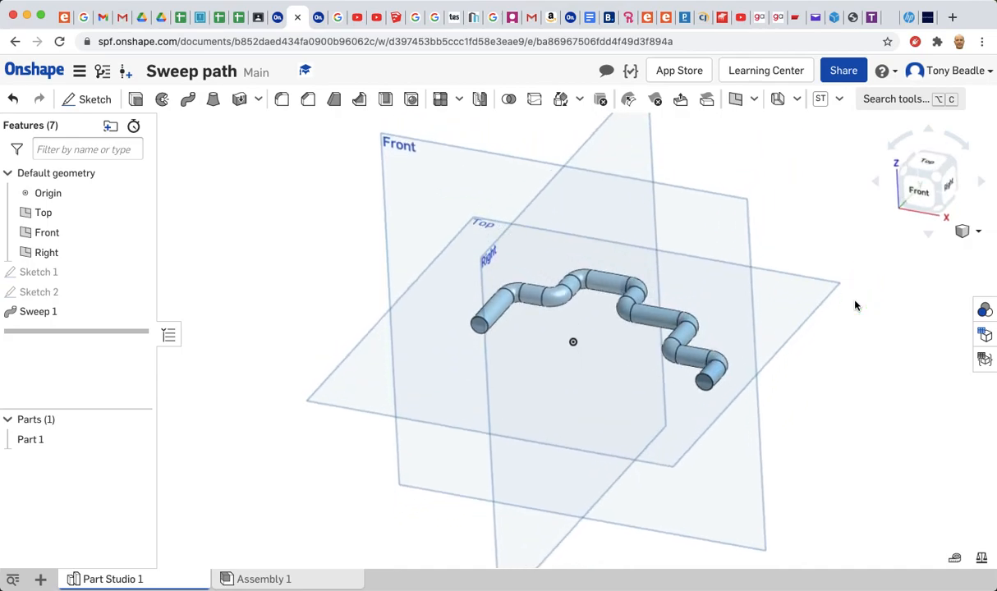
{"action": "left_click", "coordinate": [386, 100]}
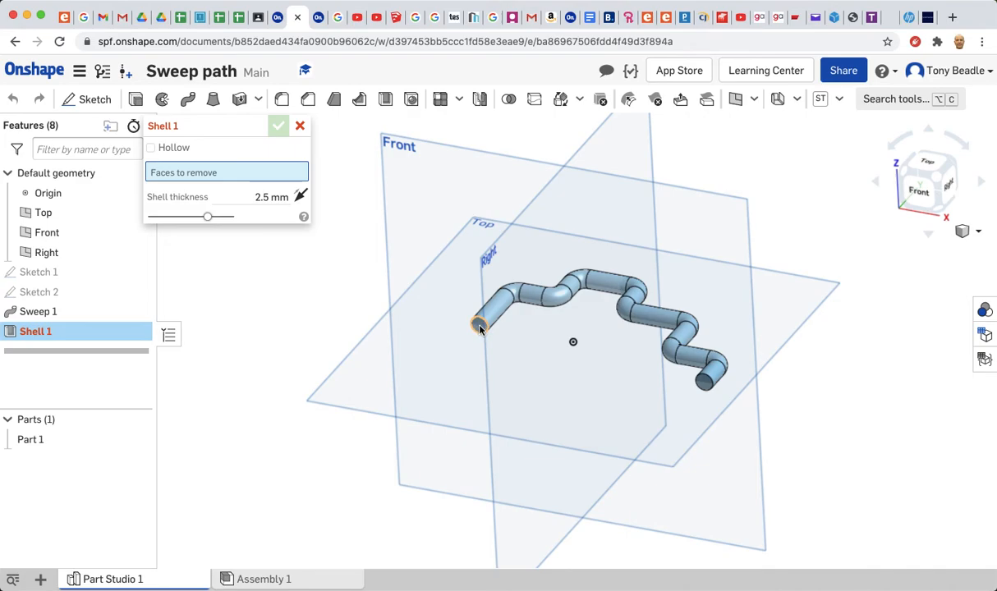
{"action": "left_click", "coordinate": [481, 329]}
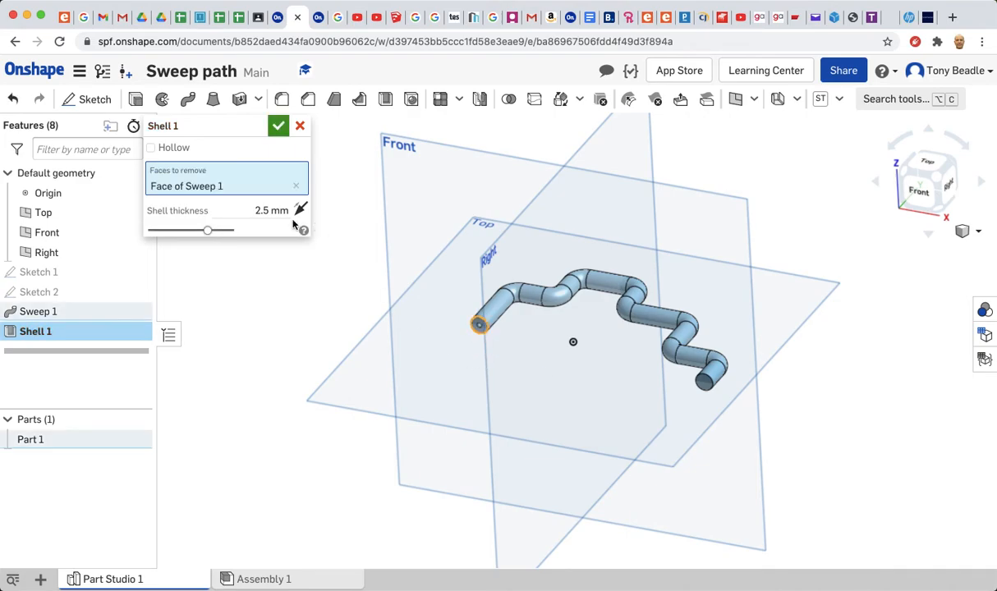
{"action": "left_click", "coordinate": [267, 210]}
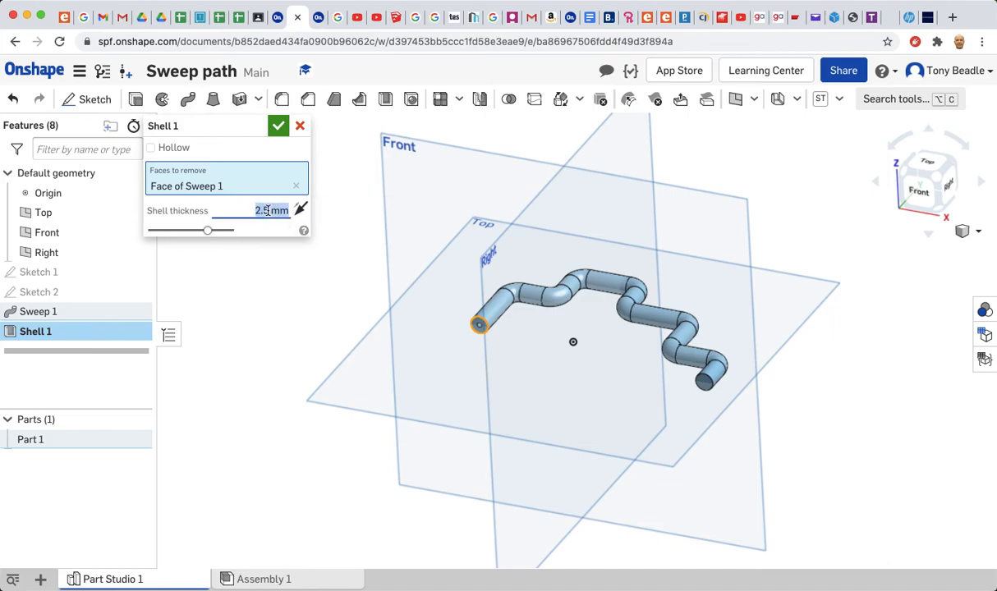
{"action": "type", "text": "1"}
{"action": "key", "text": "Return"}
{"action": "left_click", "coordinate": [705, 384]}
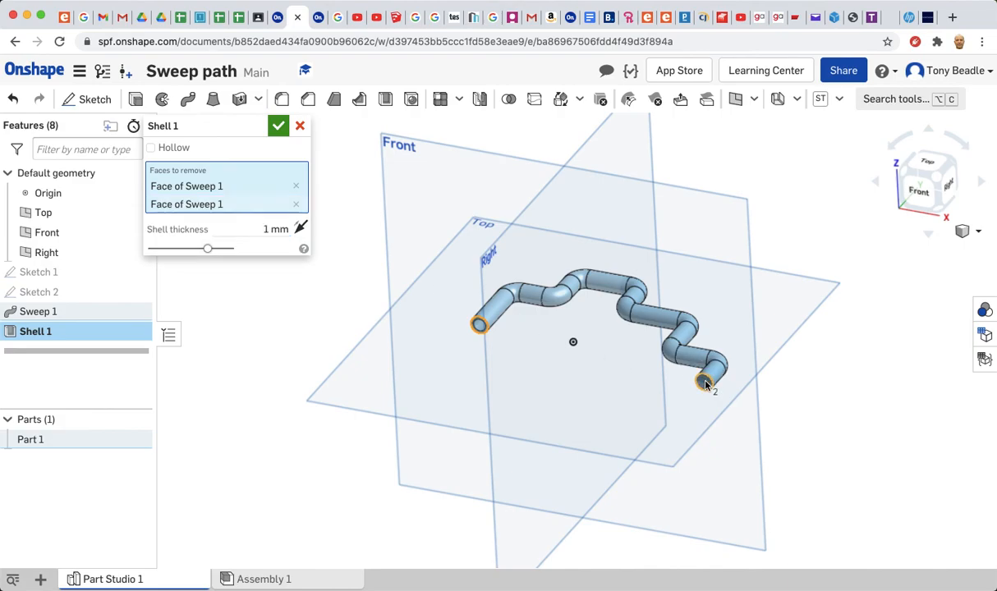
{"action": "left_click", "coordinate": [278, 126]}
{"action": "right_click_drag", "start_coordinate": [830, 389], "coordinate": [856, 411]}
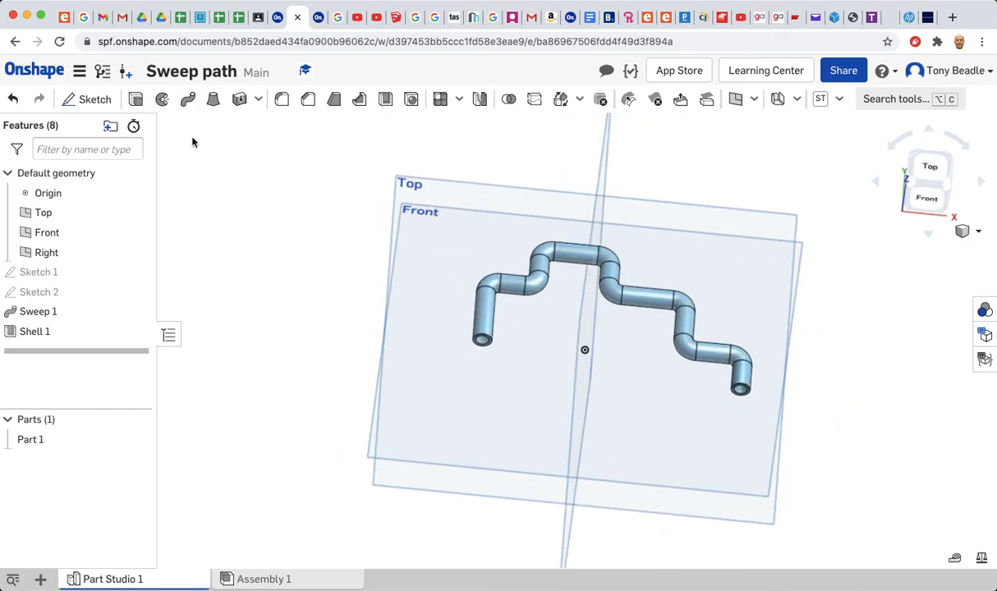